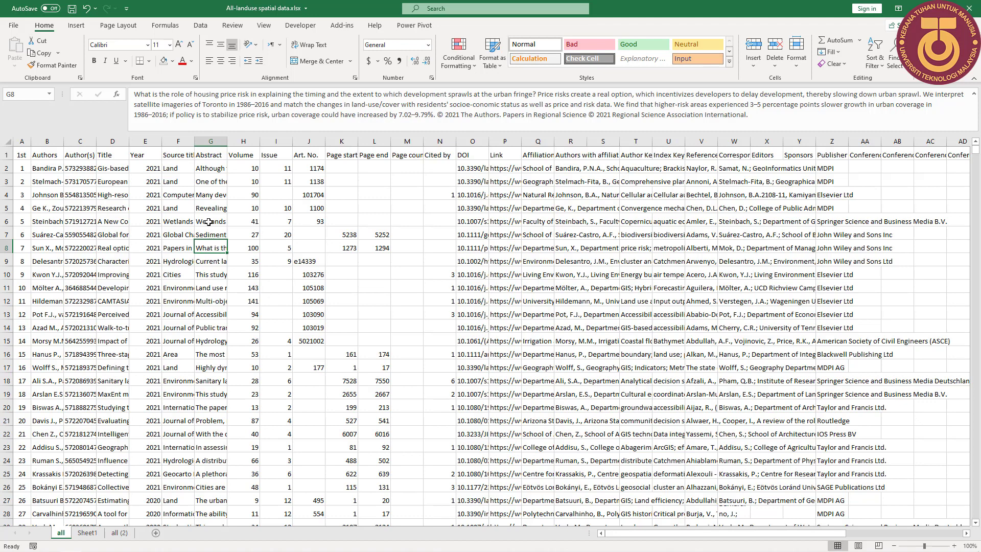
Step: Examine the literature records across the numbering, author, year, source title and abstract columns
click(180, 221)
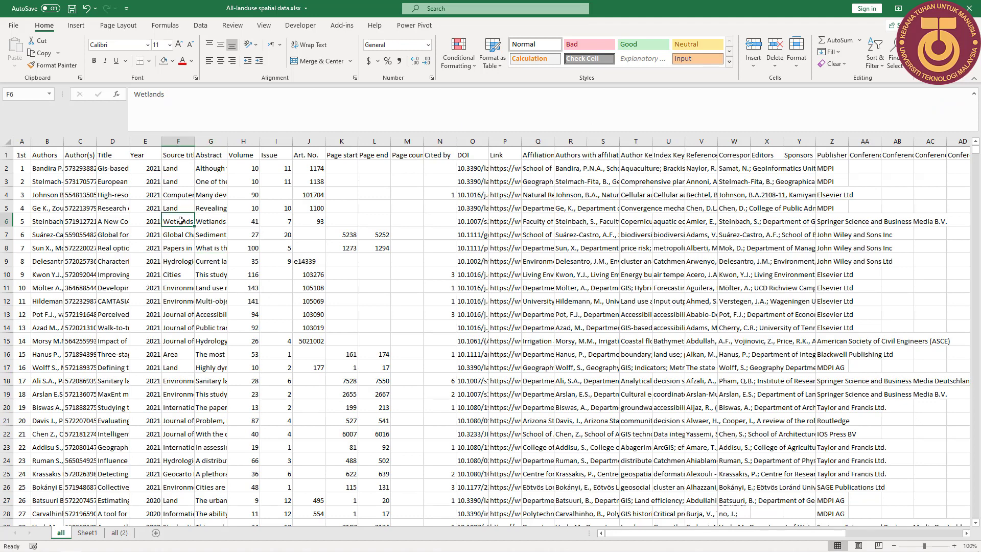
click(214, 192)
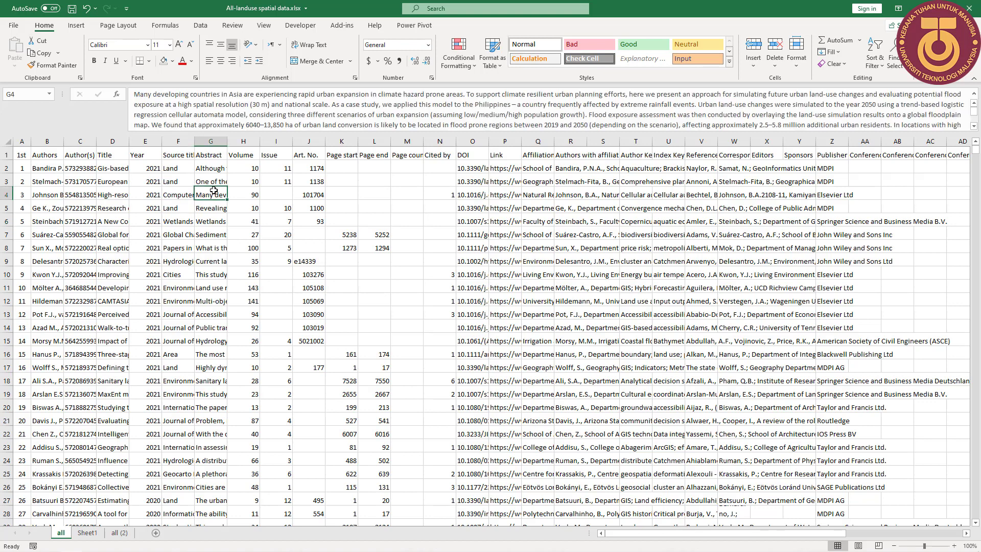
click(146, 248)
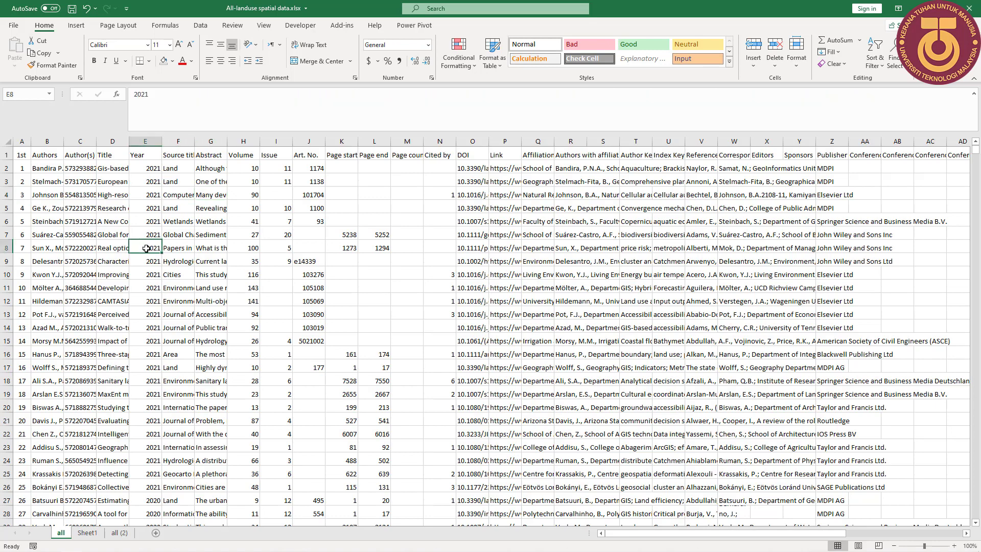
click(61, 212)
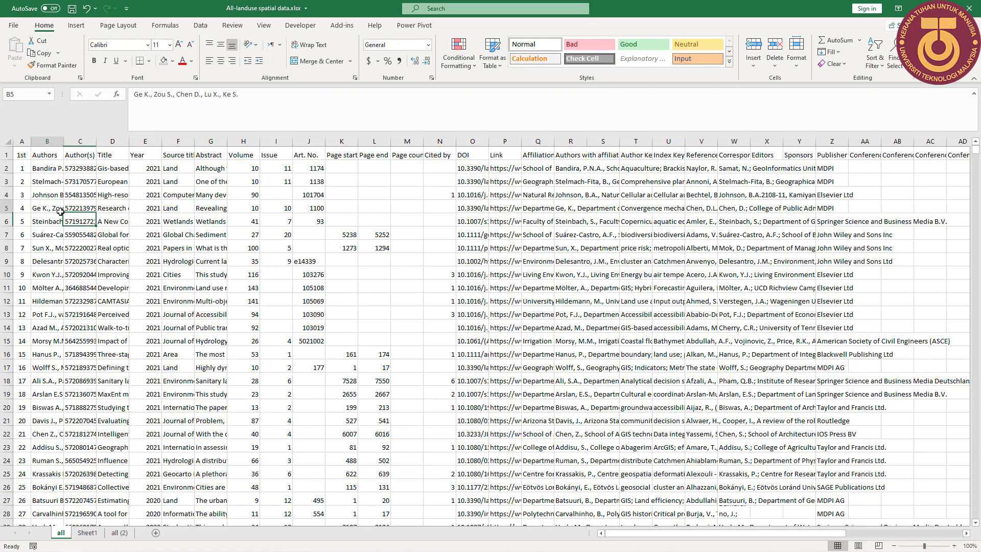
click(24, 156)
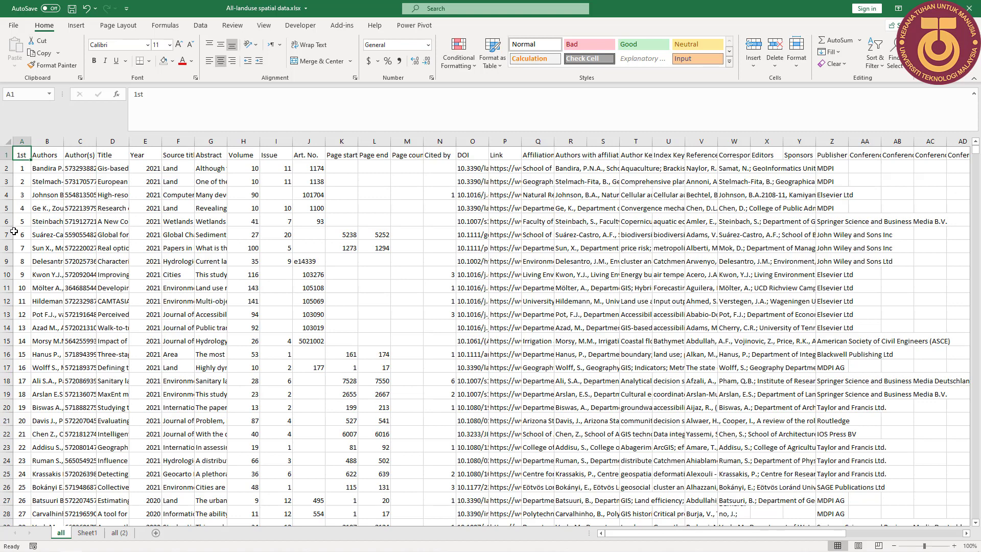
click(25, 168)
click(25, 182)
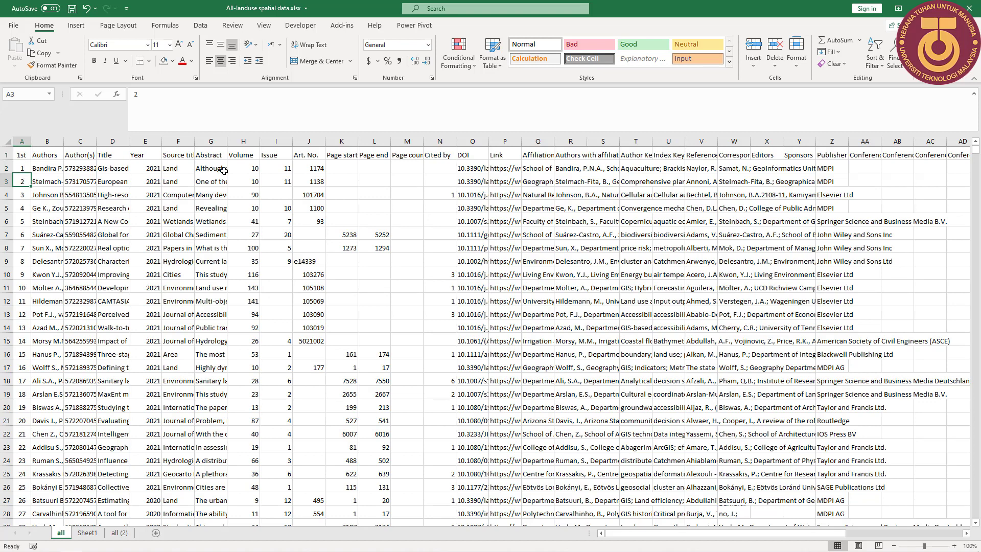
click(219, 155)
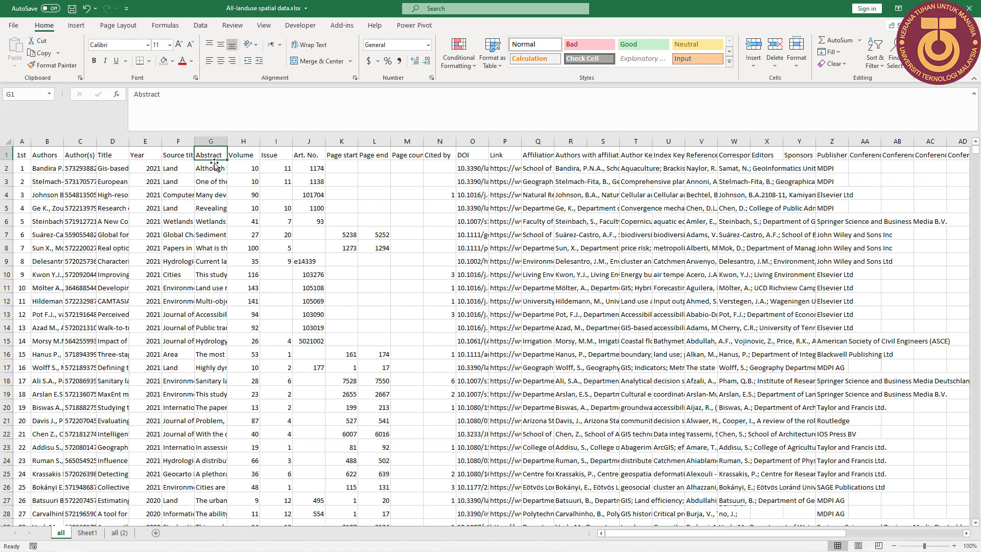
click(214, 168)
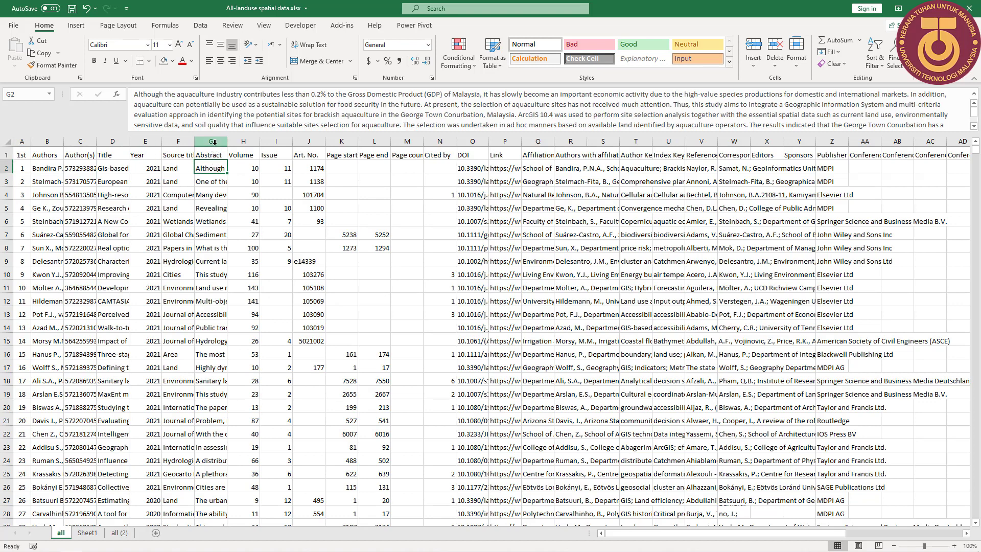
Step: Set up a find and replace on the whole Abstract column with "lan use" as the search text
click(214, 142)
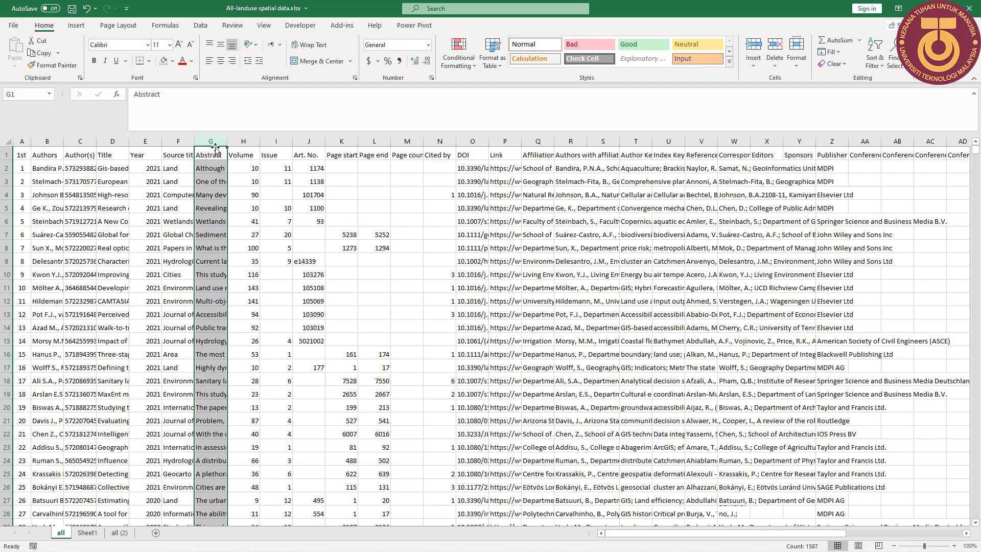
key(ctrl+h)
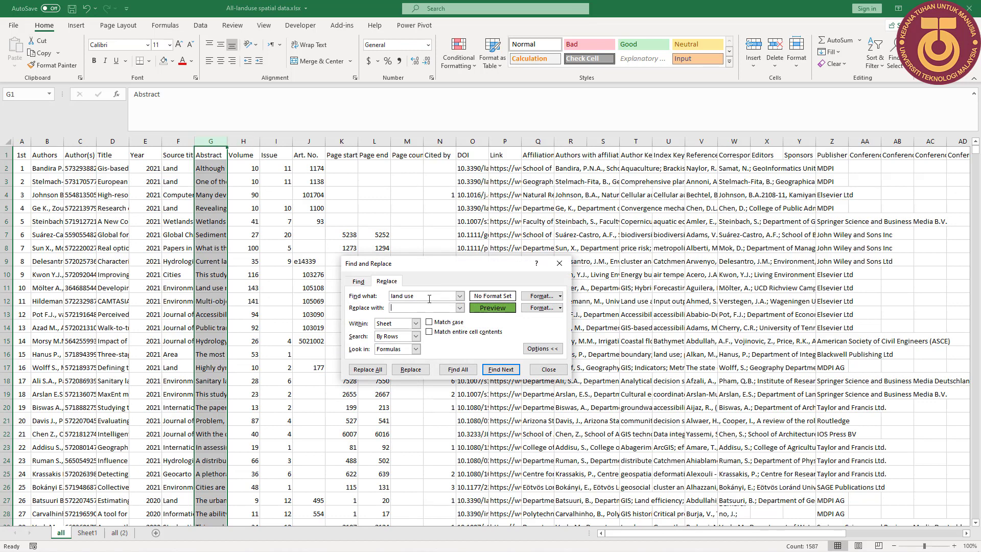
double_click(429, 299)
key(BackSpace)
key(BackSpace)
key(BackSpace)
key(BackSpace)
key(BackSpace)
key(BackSpace)
text(lan use)
Step: Set the replacement format to a light blue cell fill
click(552, 309)
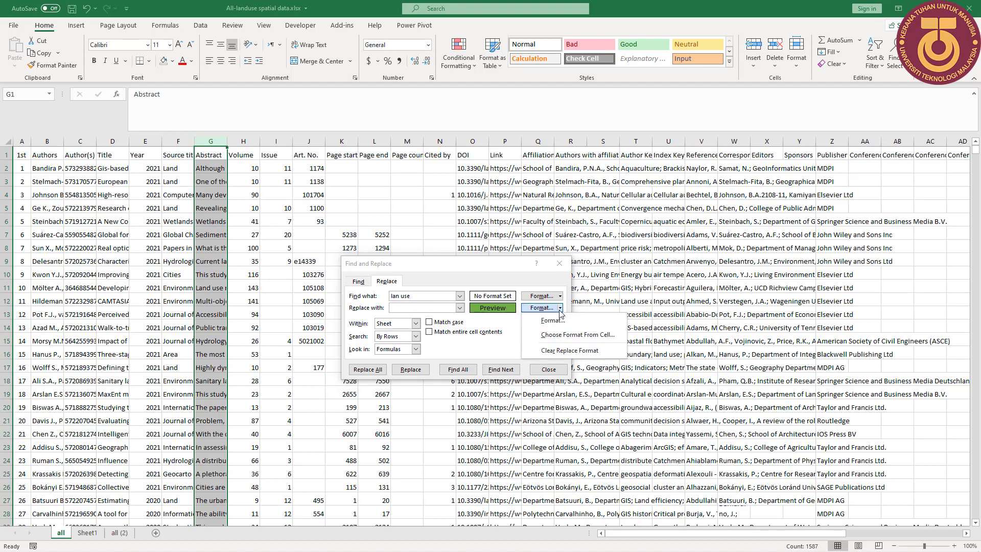
click(553, 321)
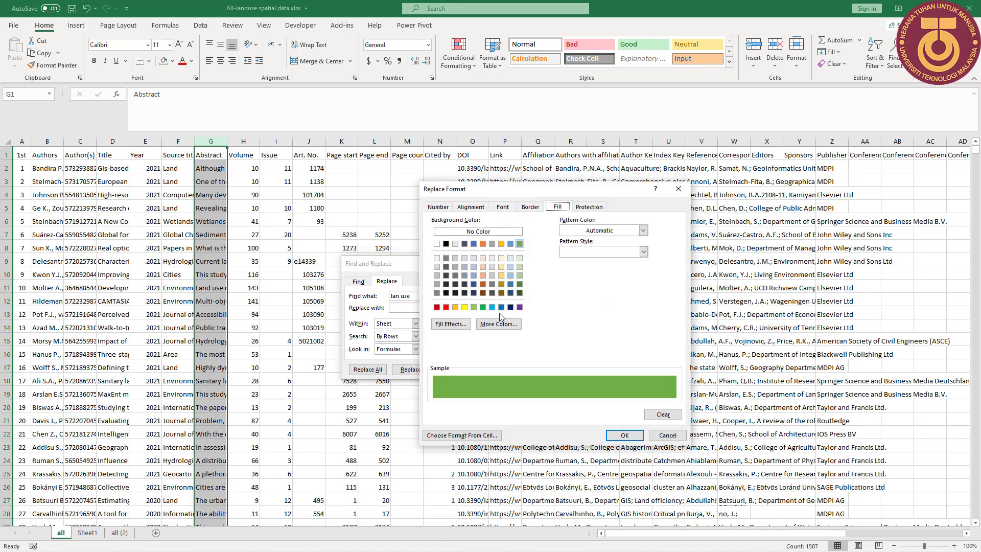
click(492, 307)
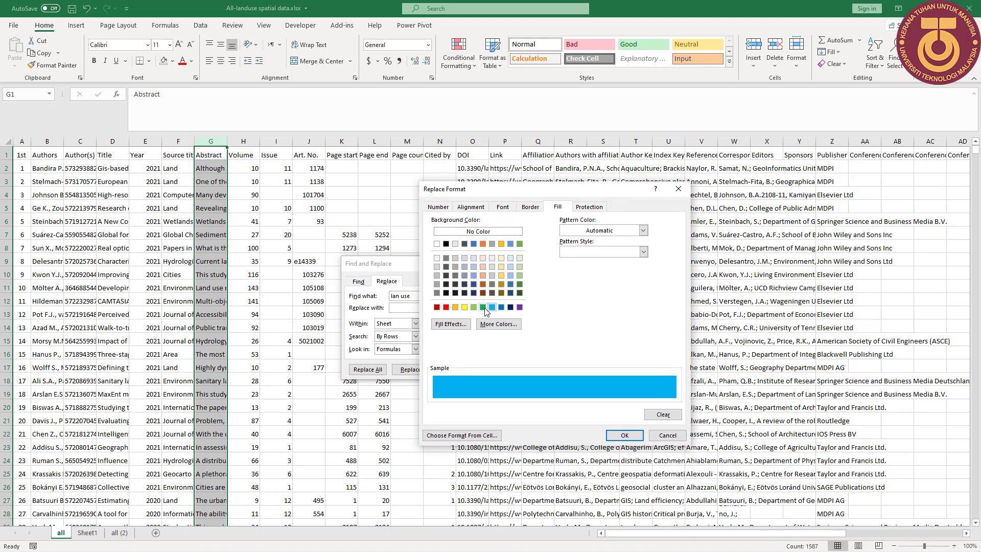
click(638, 437)
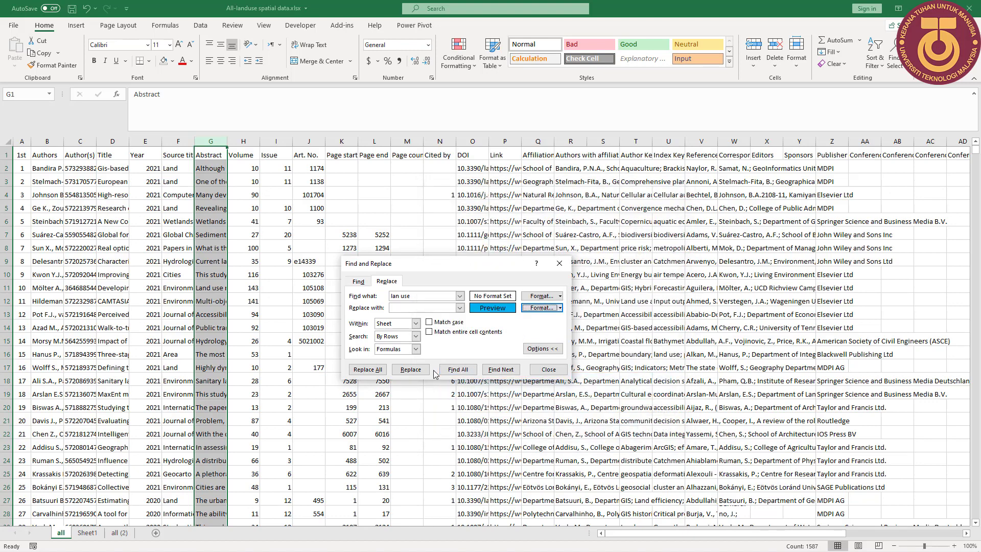
Step: Try to find the next match in the Abstract column, and correct the search text to "land use"
click(487, 369)
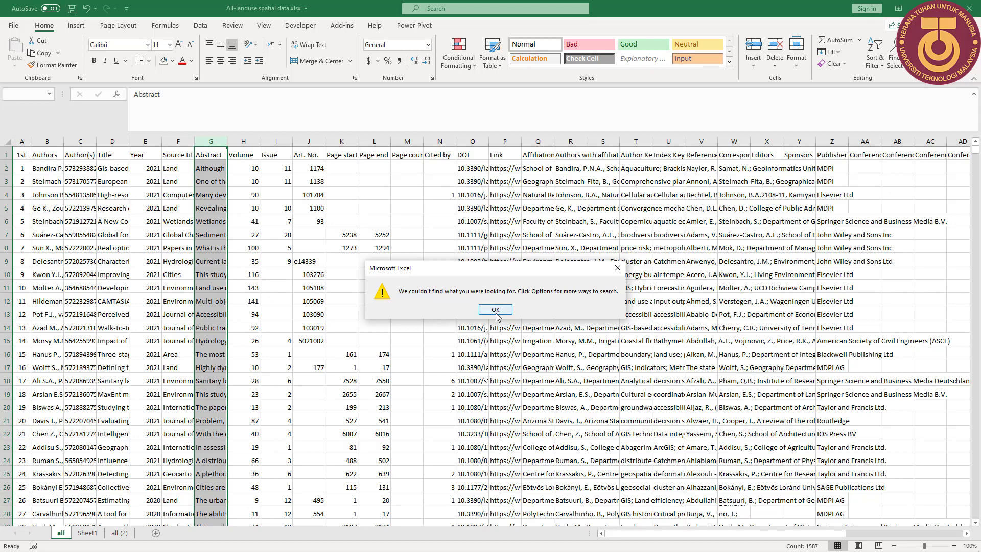
click(496, 310)
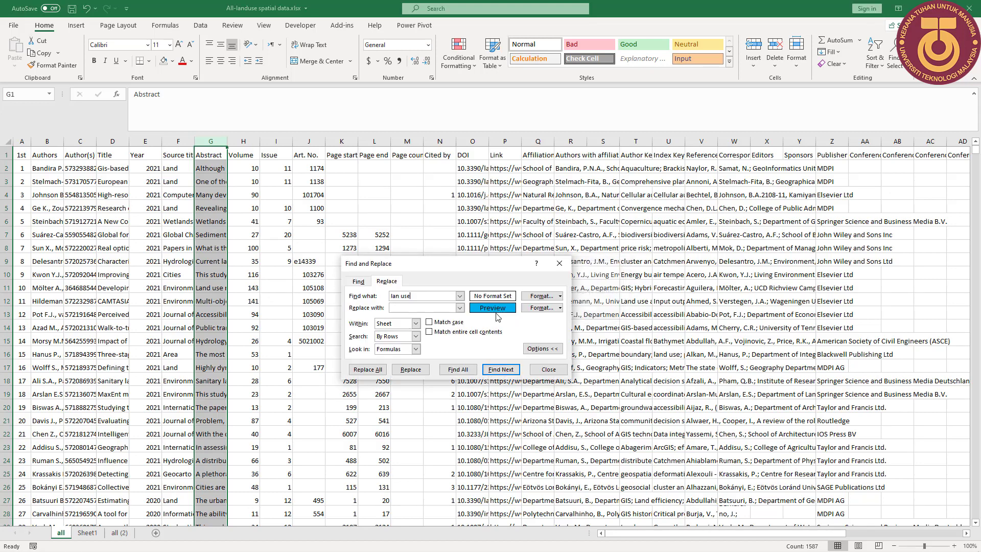
click(415, 307)
click(399, 297)
text(d)
Step: Apply the light blue fill to the first few "land use" matches individually and to all remaining ones at once, closing Find and Replace
click(498, 370)
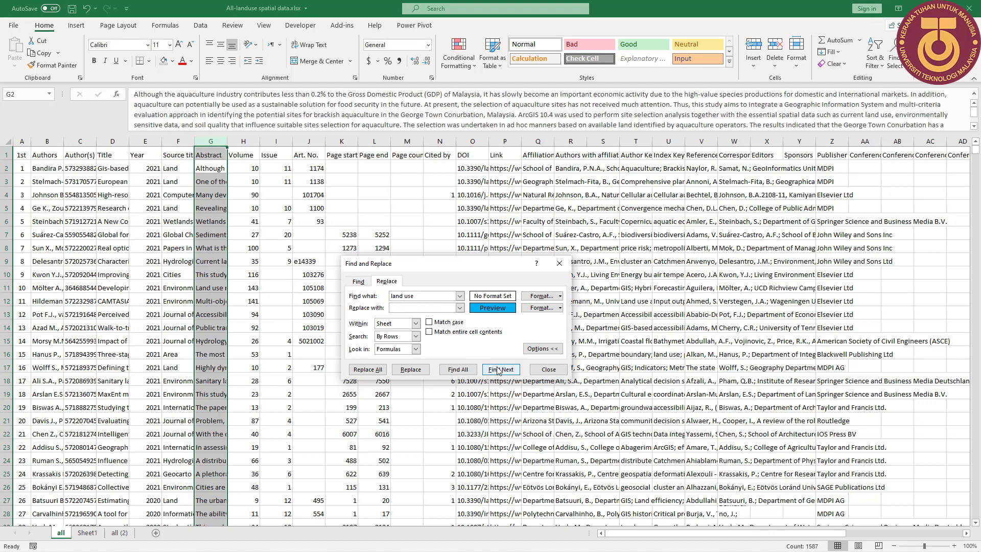
click(411, 369)
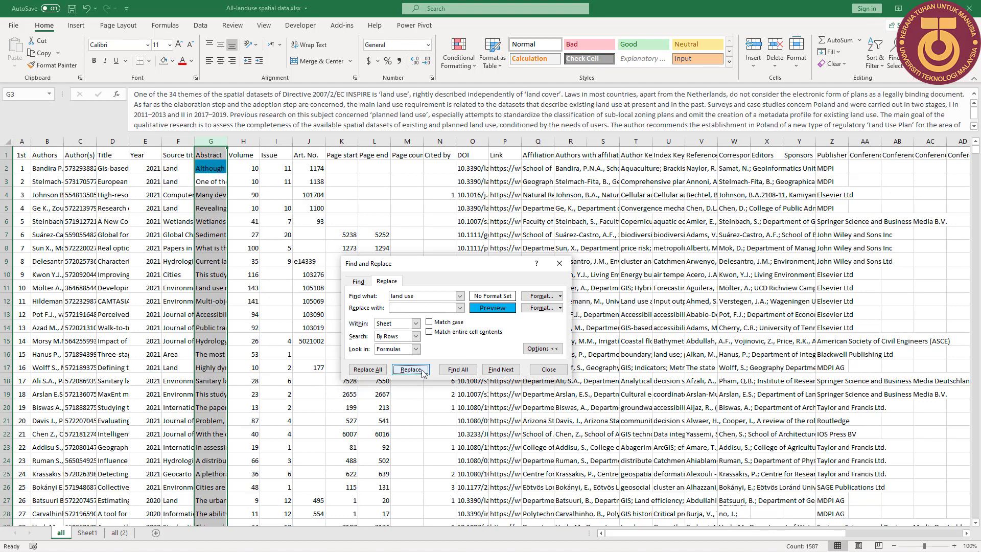
click(423, 374)
click(423, 374)
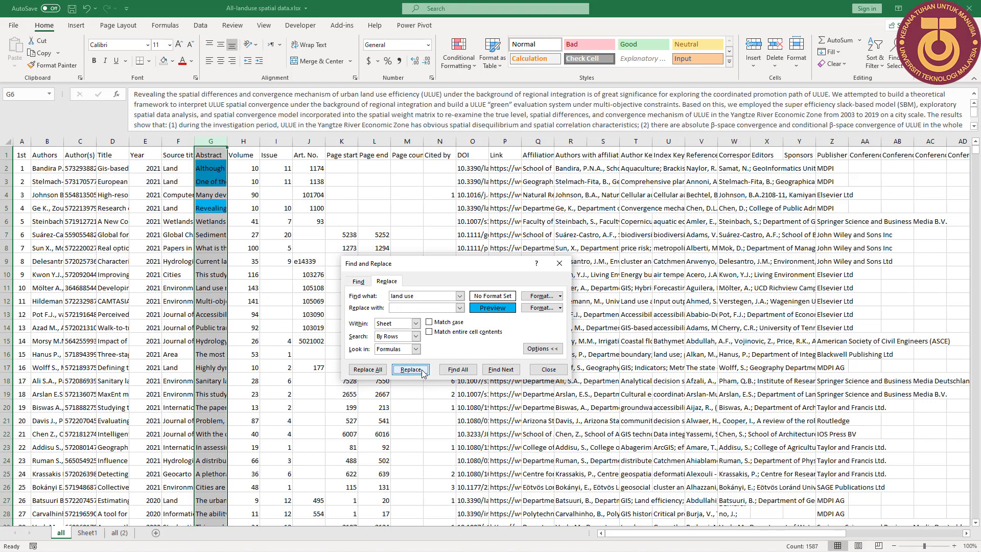
click(368, 369)
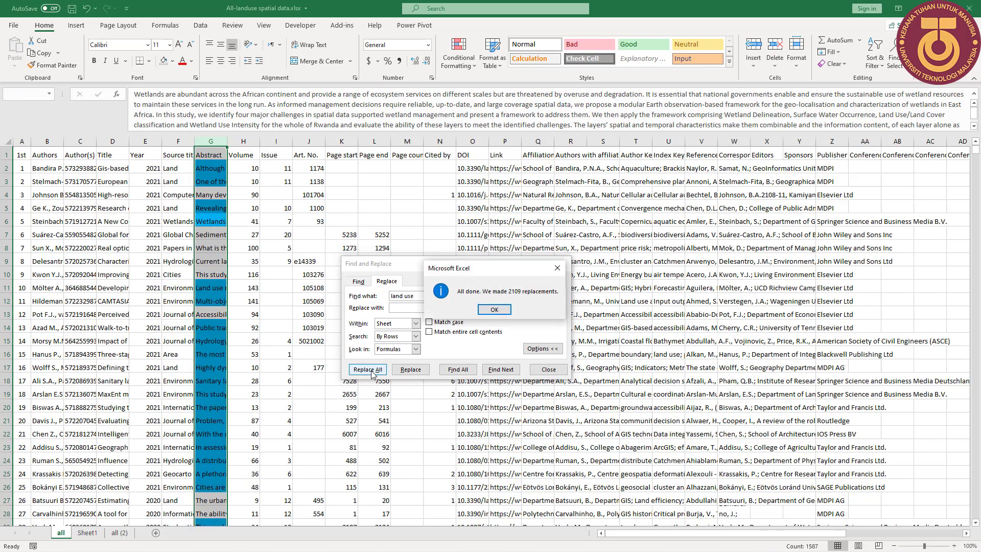
click(494, 309)
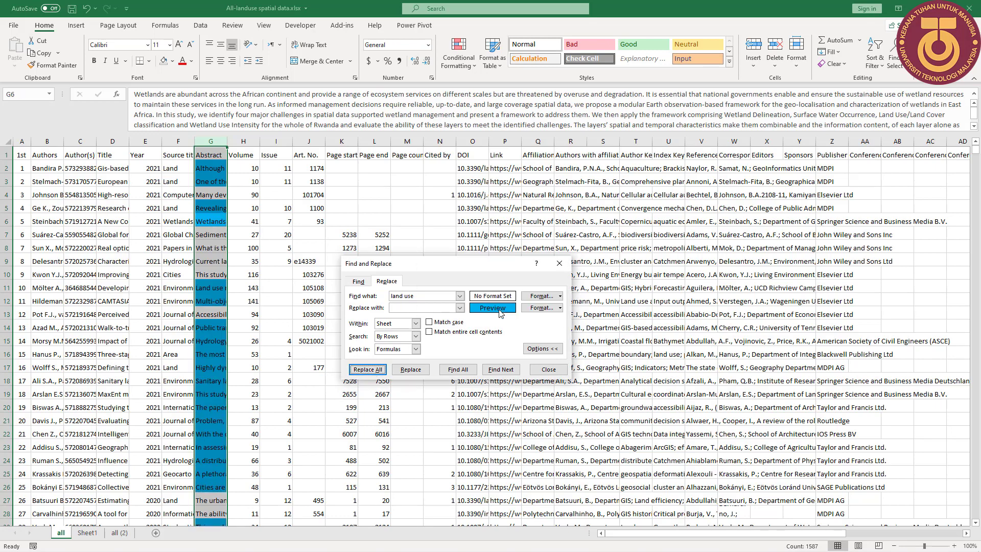
click(544, 371)
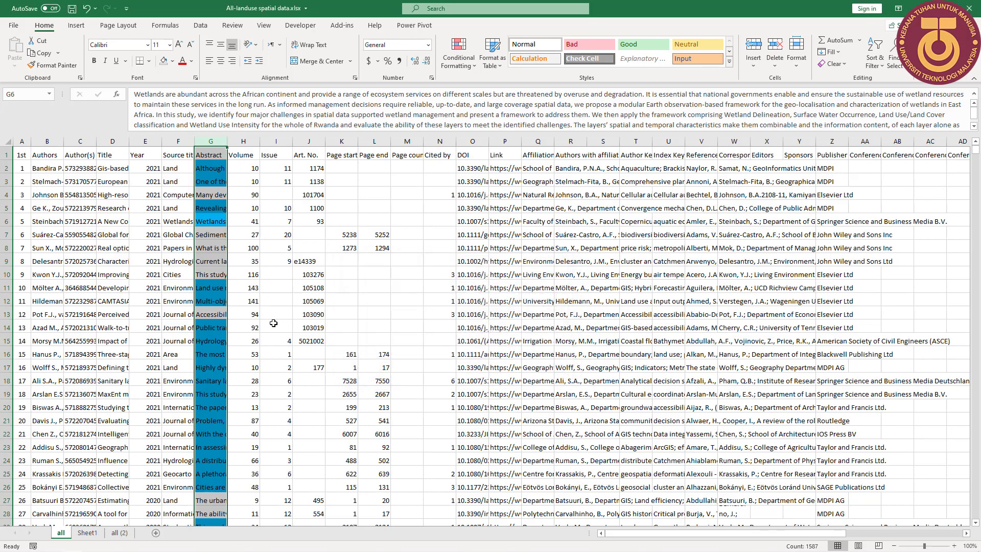
Step: Compare the full text of several highlighted and unhighlighted abstracts near the start of the list
click(222, 276)
click(220, 209)
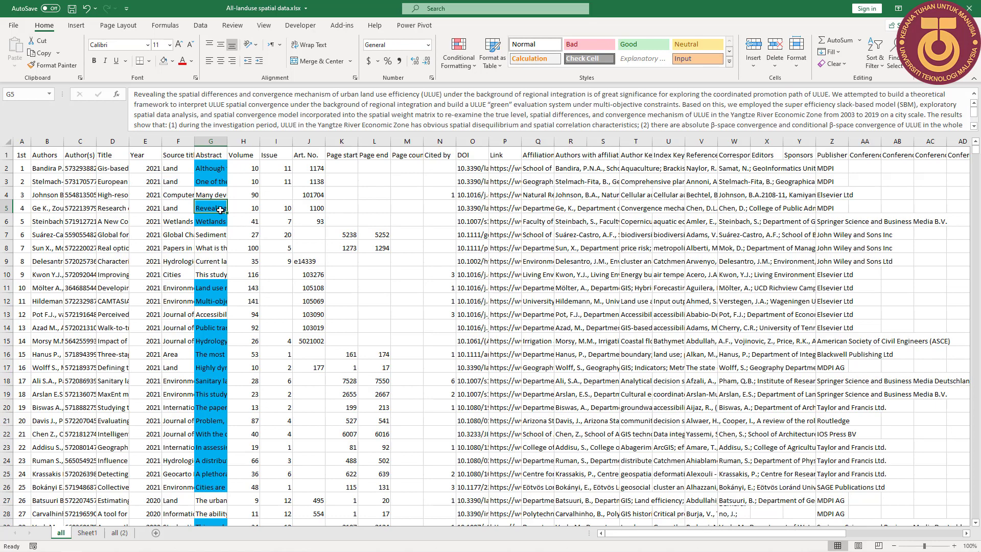
click(216, 236)
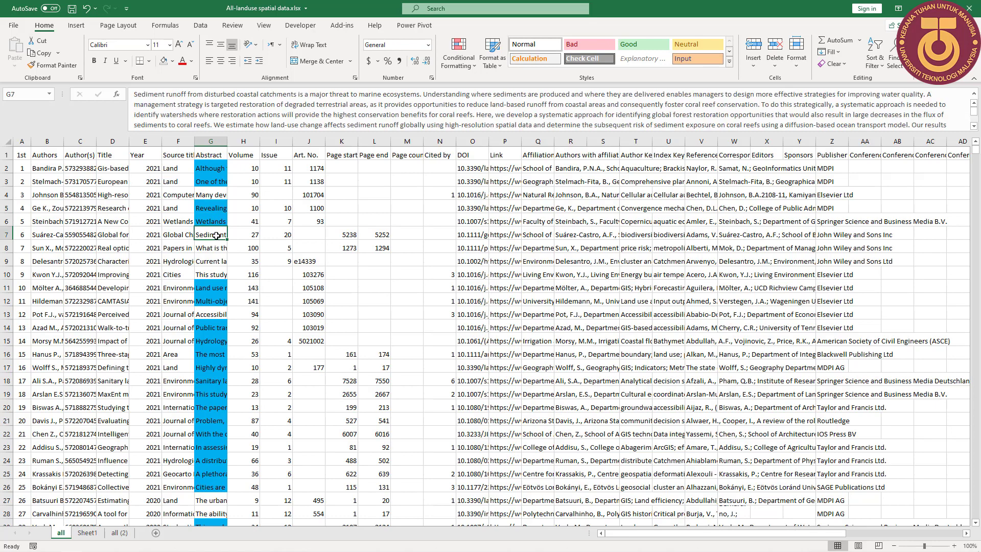
click(216, 259)
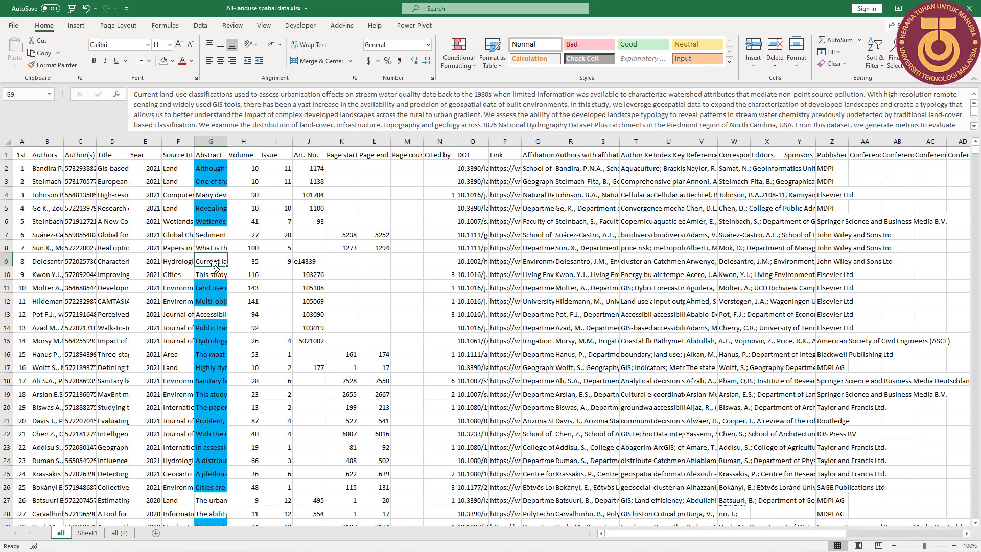
click(215, 247)
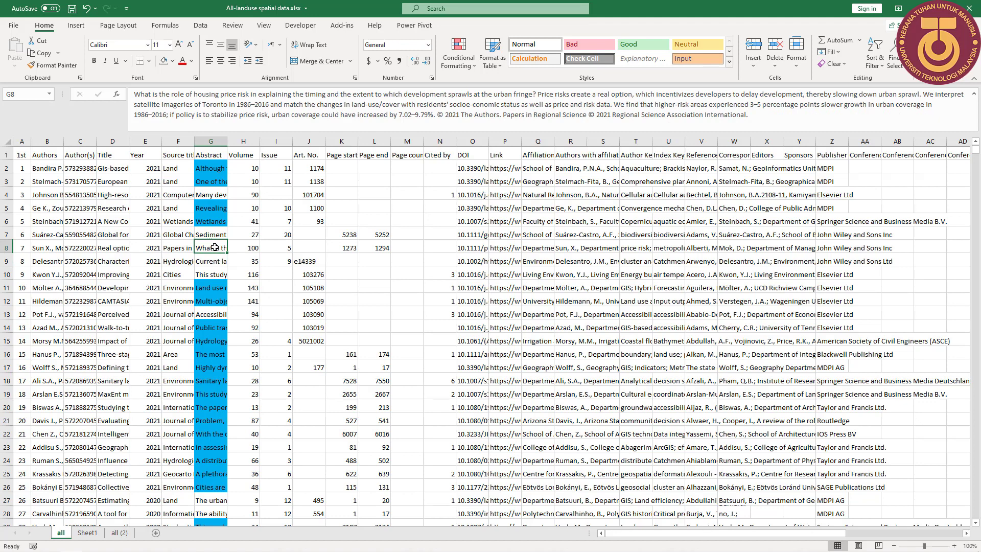
click(213, 175)
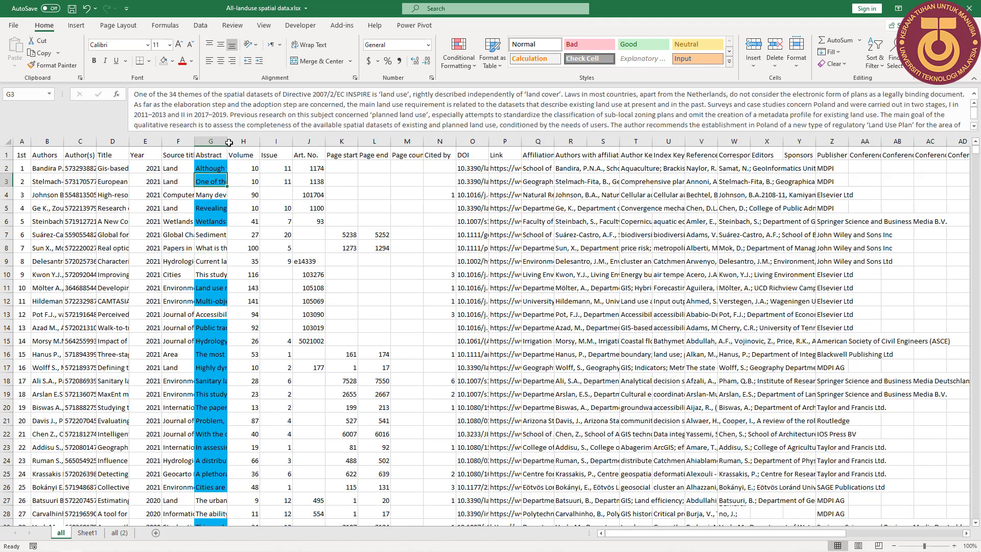
Step: Insert a new column between Abstract and Volume and give it the header "1st screening"
click(244, 139)
right_click(244, 139)
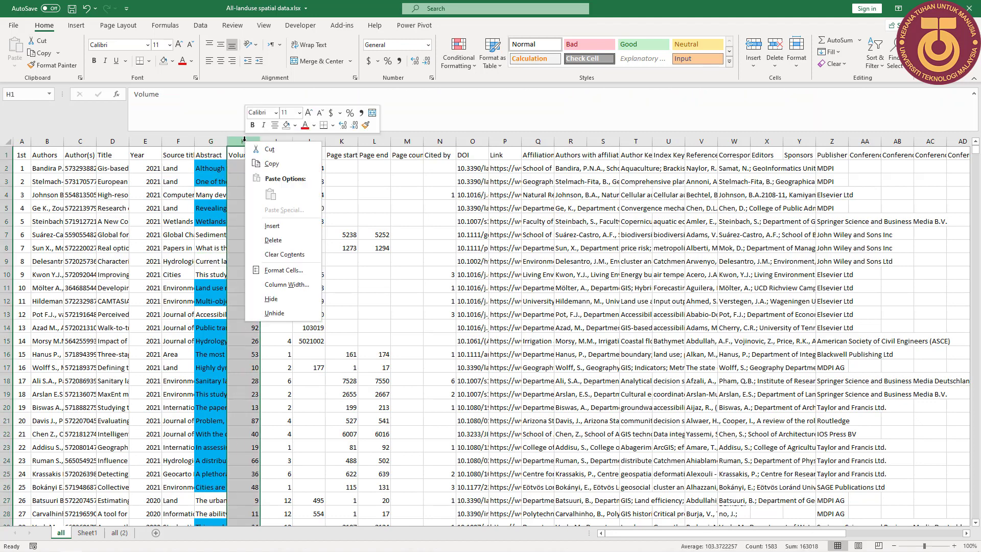
key(Escape)
key(ctrl+shift+equal)
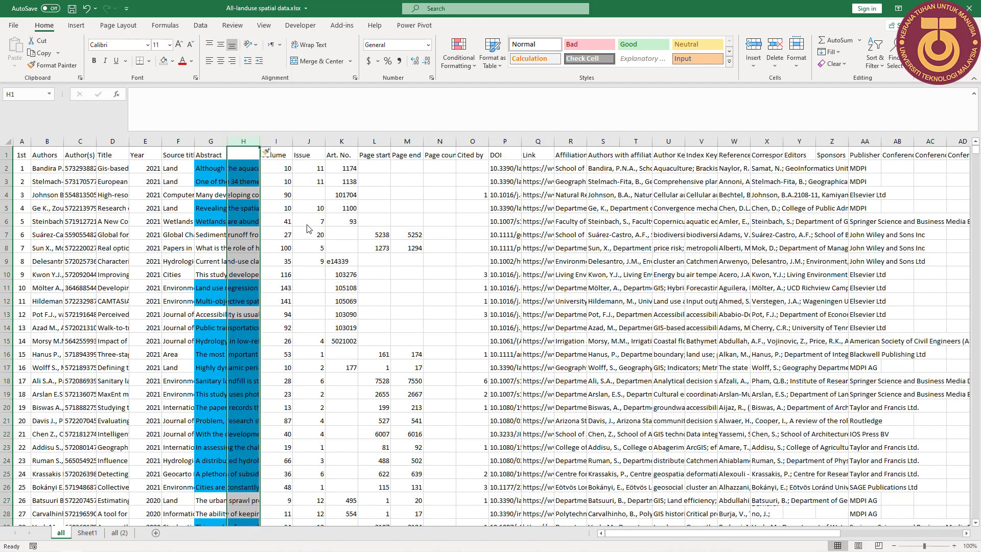
click(237, 151)
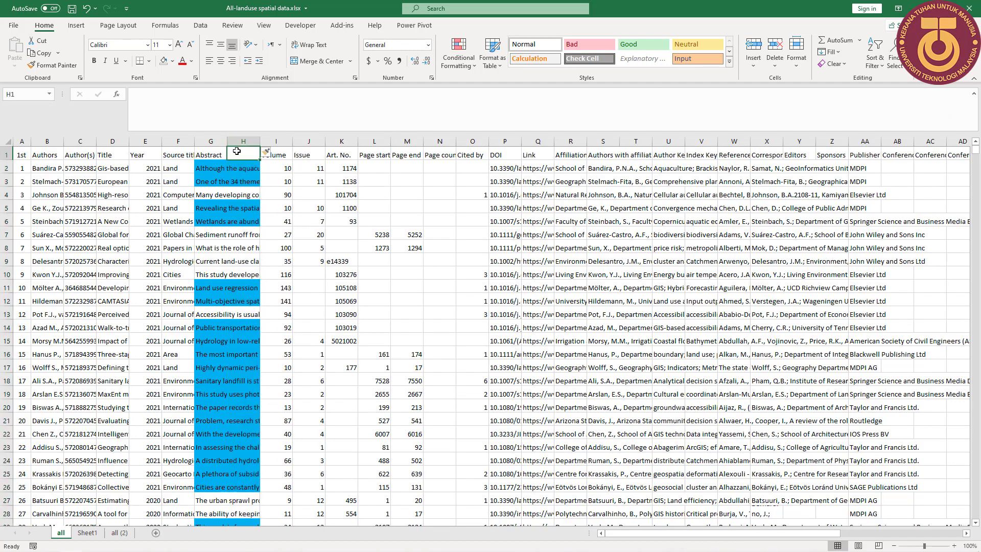
text(1)
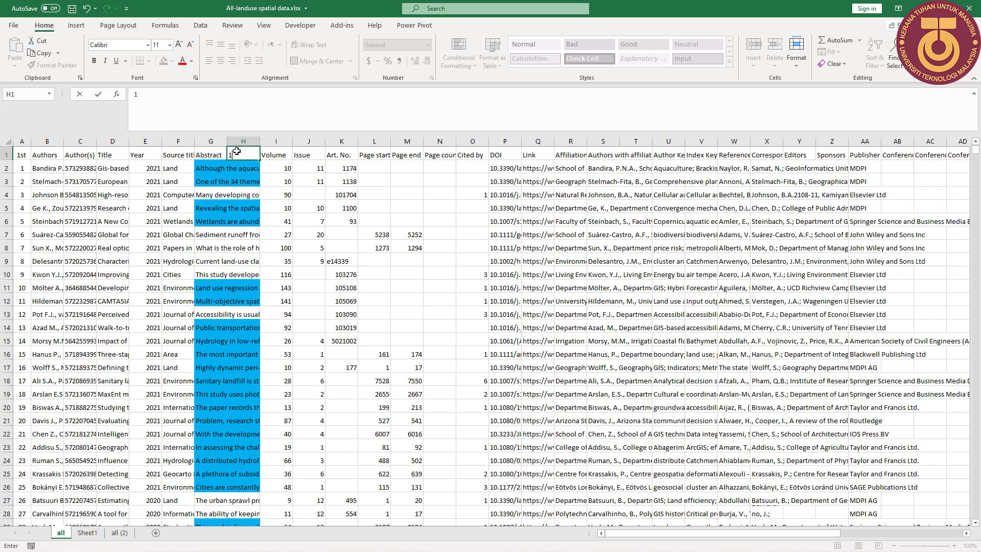
text(st screening)
key(Return)
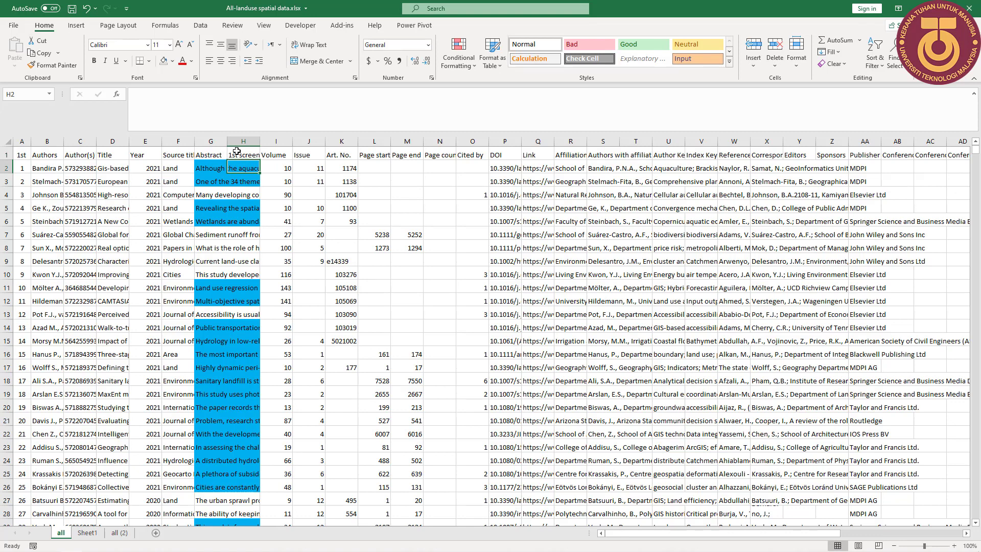
Step: Enter a formula in H2 that refers to the defined name cell
text(=ce)
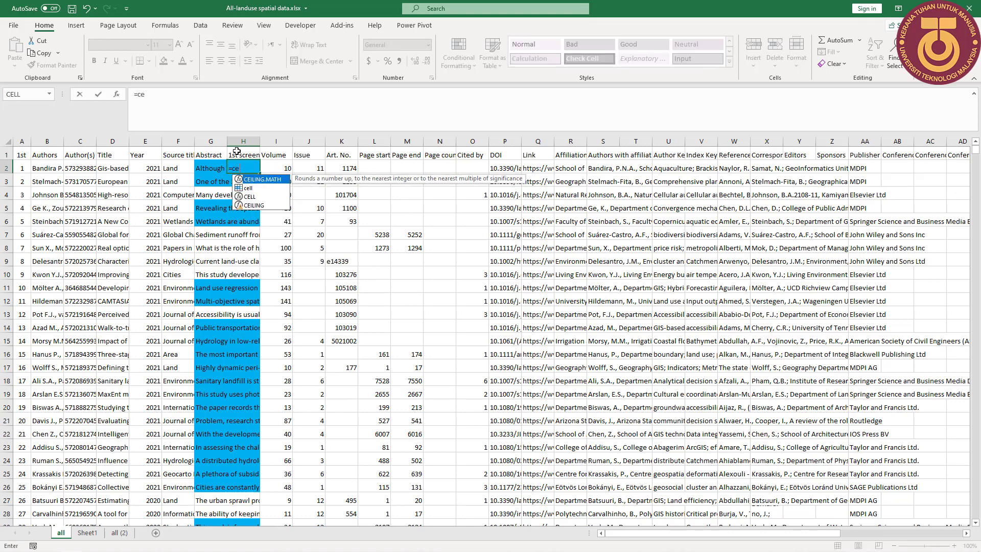
click(255, 192)
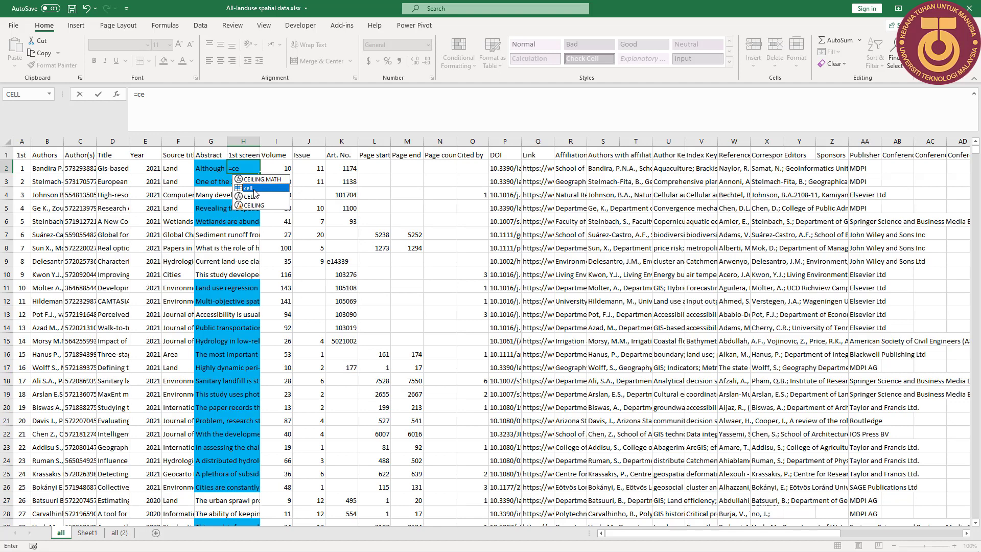
key(Return)
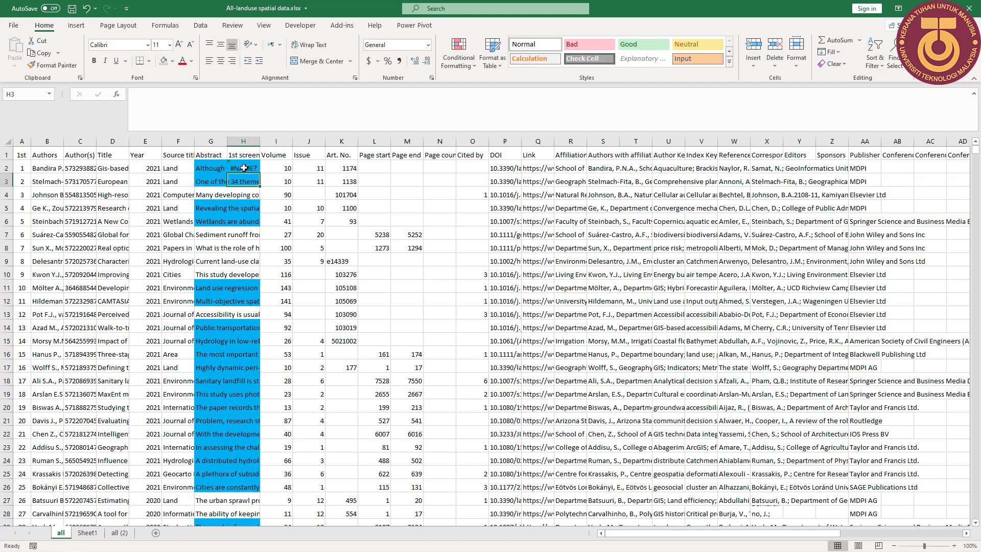
Step: Correct the formula in H2 to =cell and remove the cell's fill colour
double_click(244, 168)
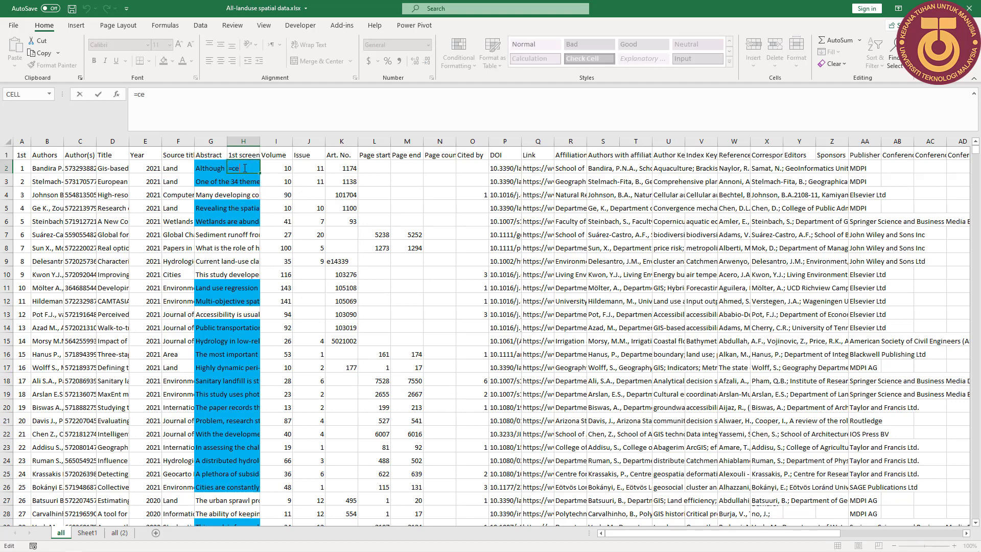
key(Return)
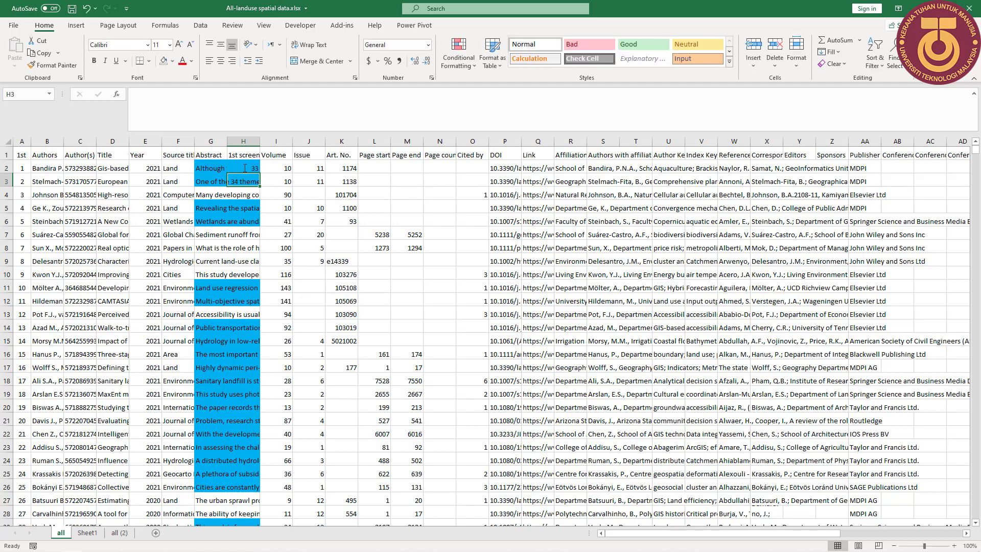
click(245, 168)
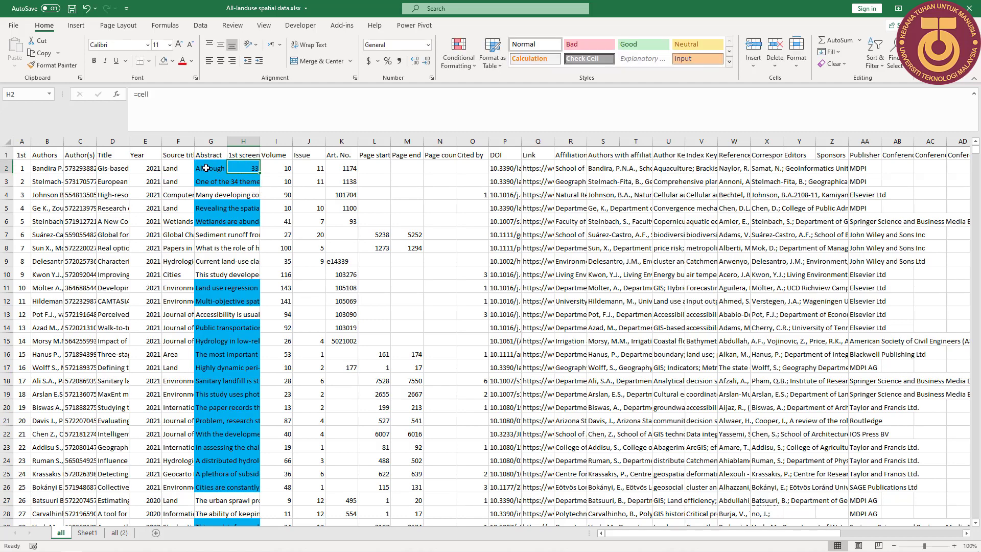
click(173, 63)
click(197, 202)
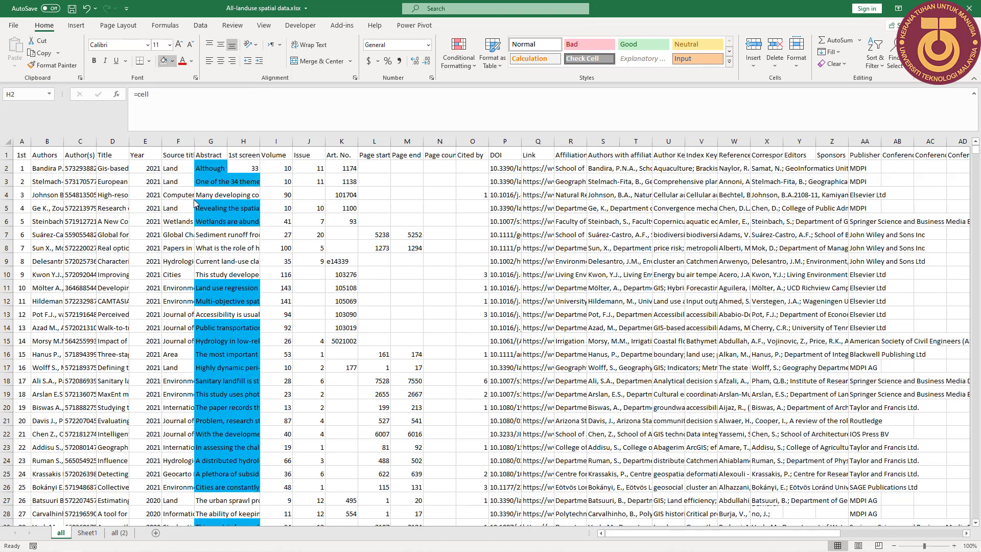
Step: Copy the H2 formula down the 1st screening column to the last record in row 1587, and return to the sheet's start
click(212, 167)
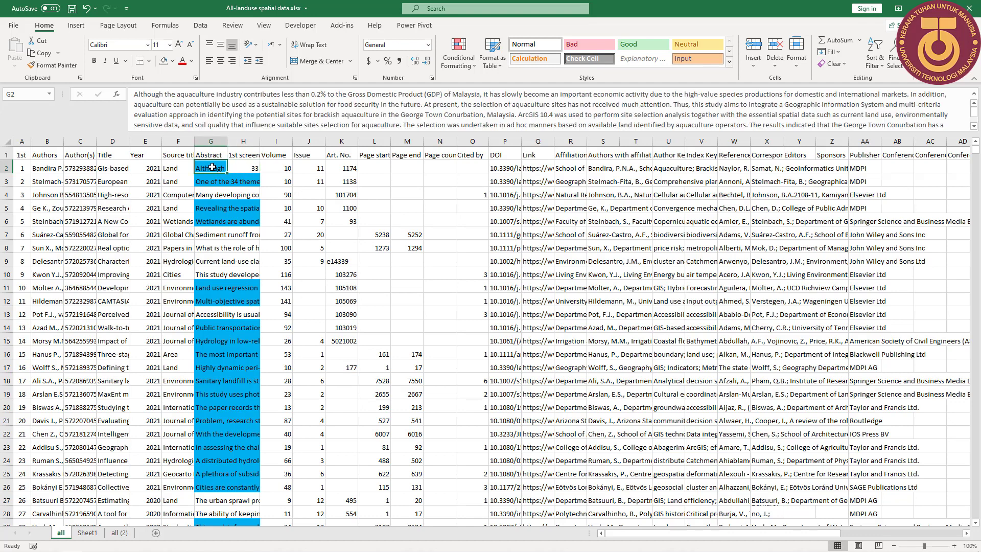
click(245, 167)
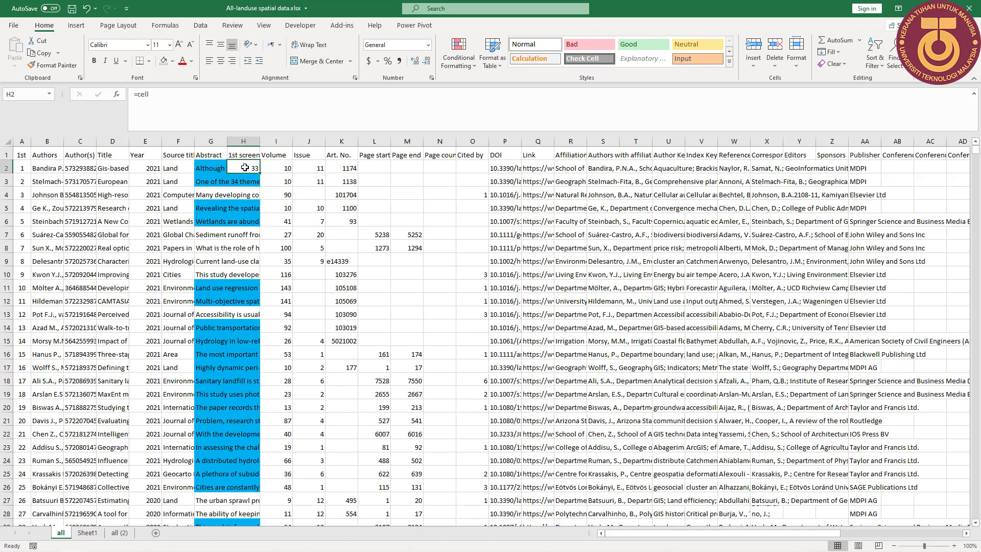
drag(259, 173, 252, 276)
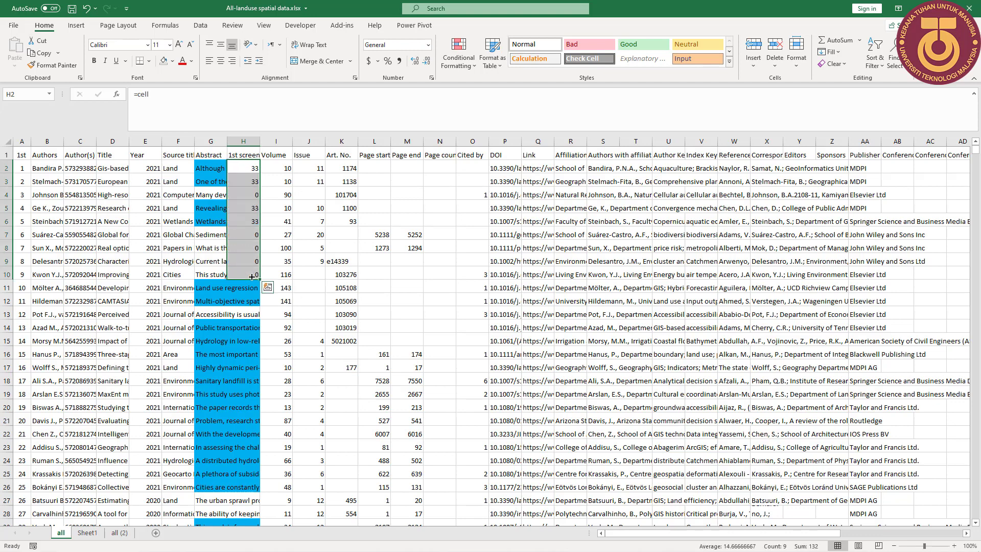
click(249, 237)
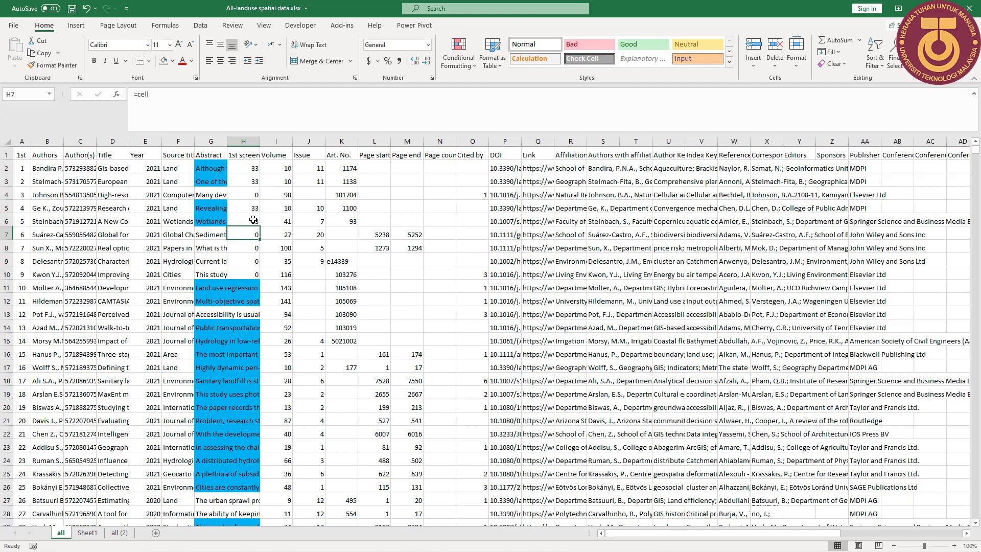
click(253, 221)
click(256, 170)
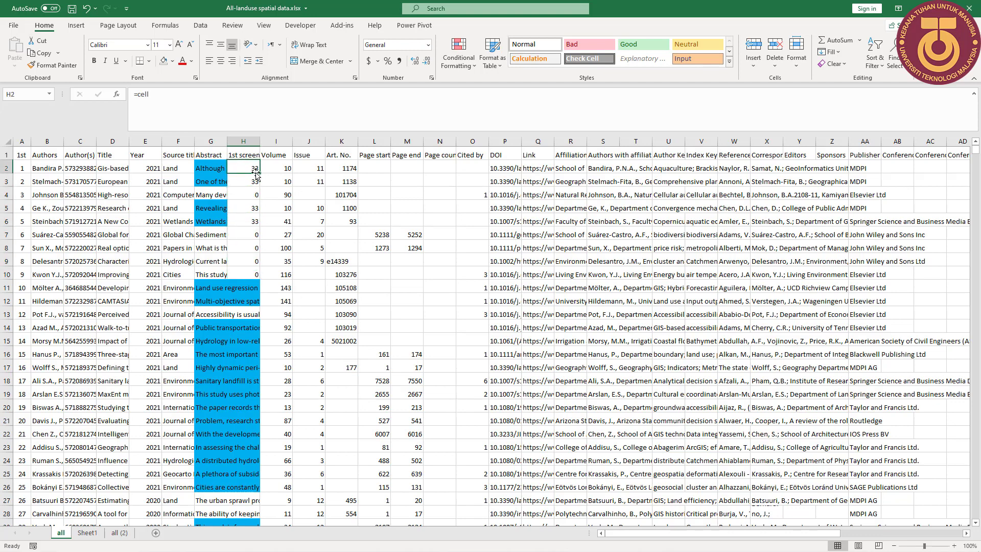
drag(260, 174, 243, 188)
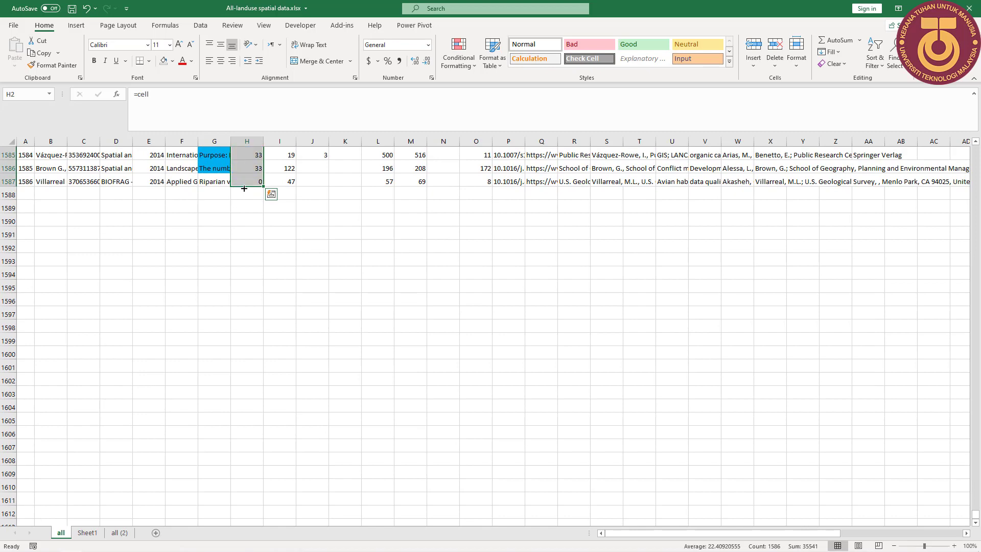
key(ctrl+Home)
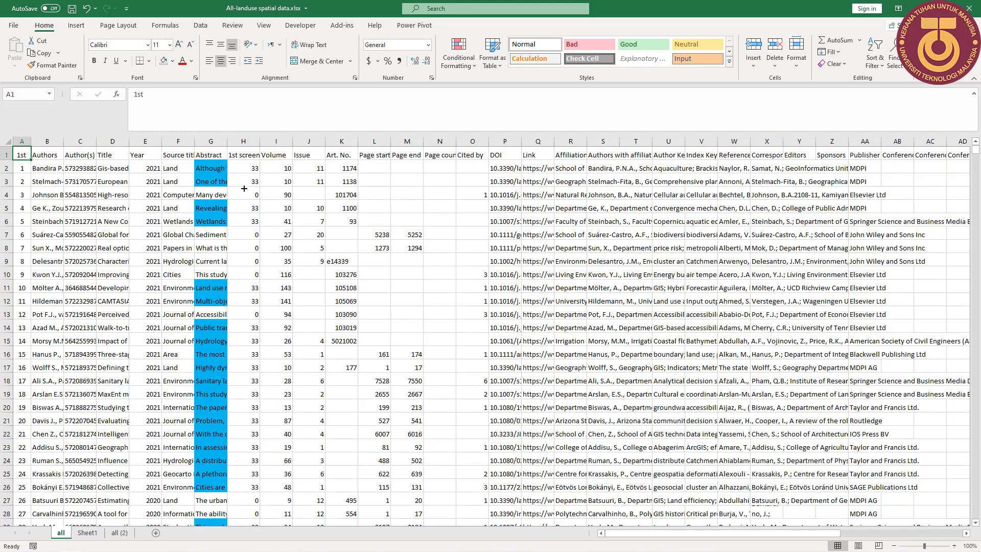
Step: Compare the abstracts in rows 3 and 4 with their 1st screening values
click(224, 183)
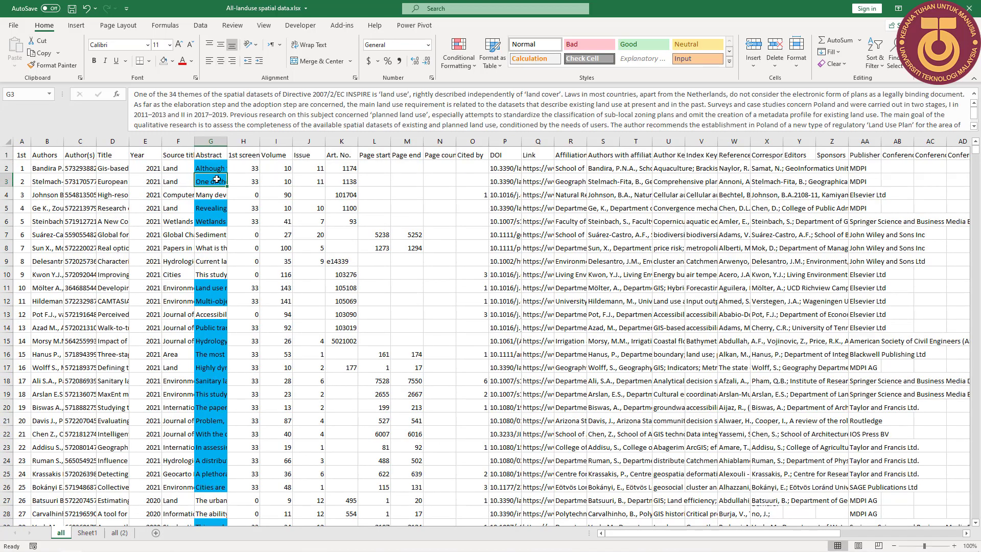
click(247, 180)
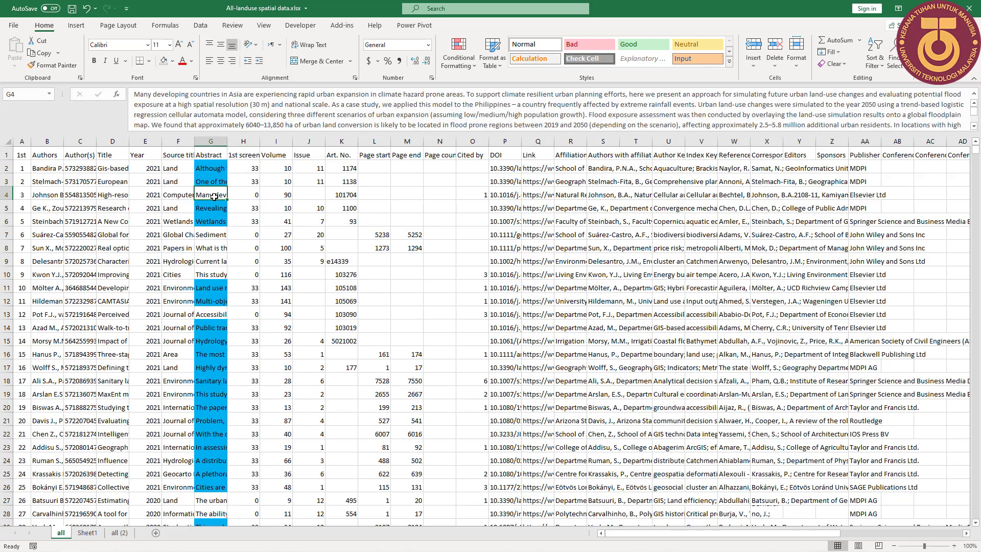
click(248, 194)
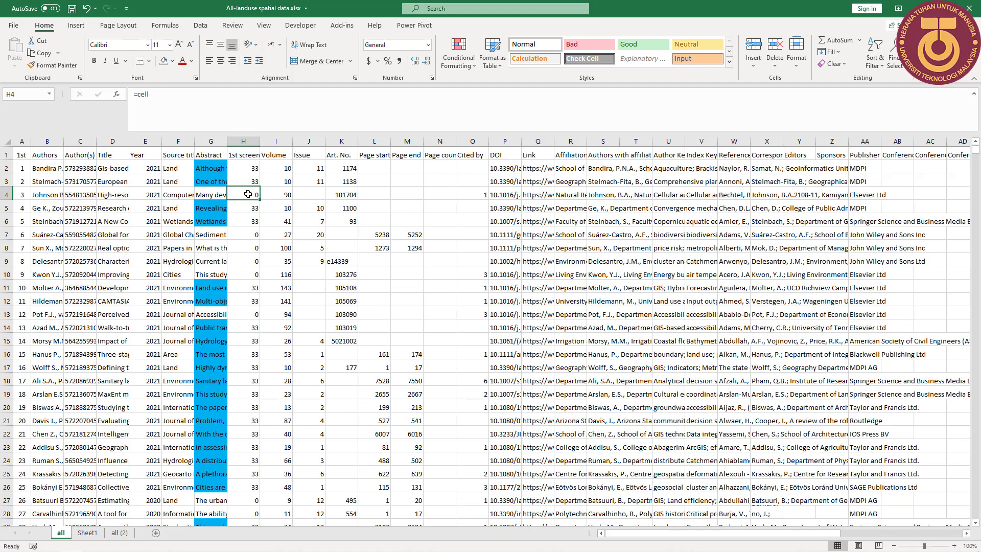
Step: Delete the existing sheet "all (2)" and confirm its permanent removal
right_click(128, 536)
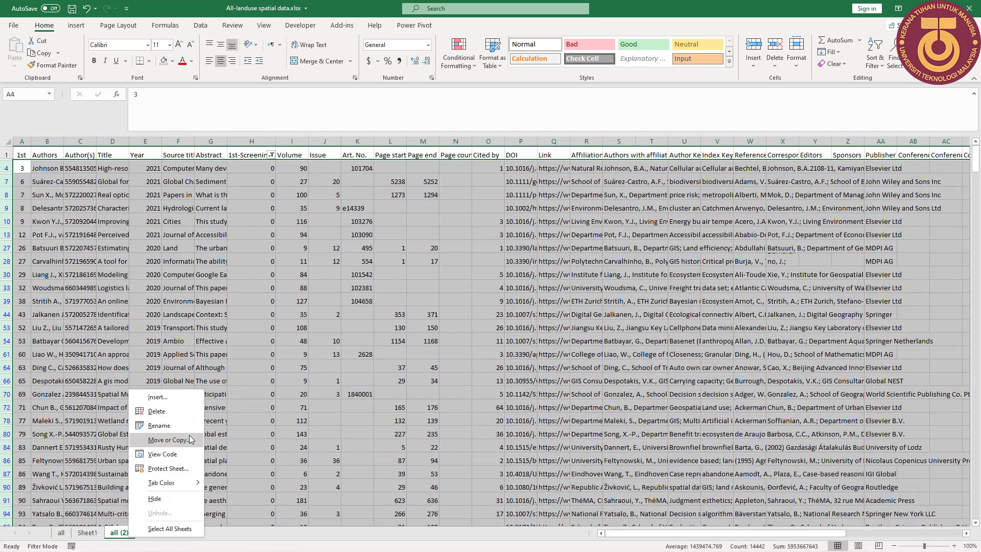
click(185, 412)
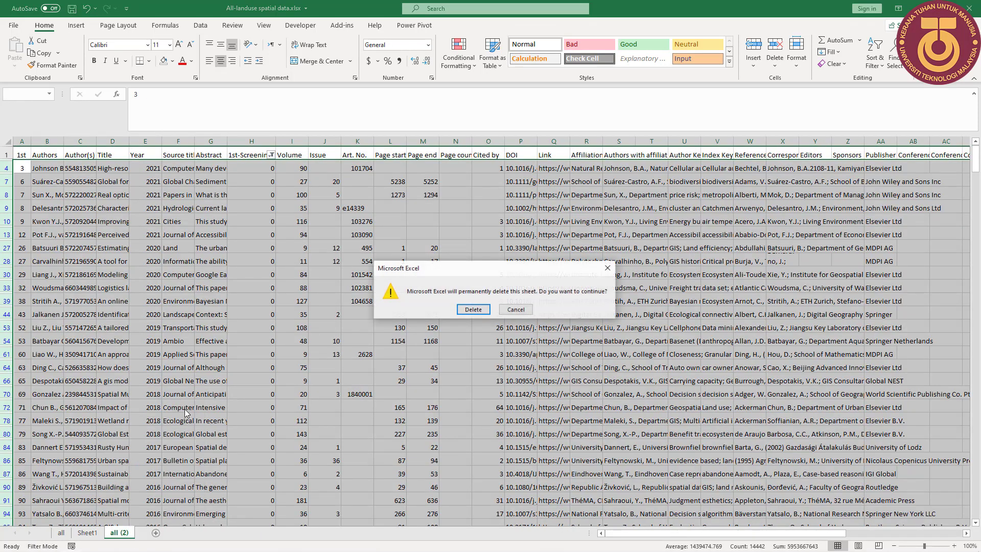
click(469, 309)
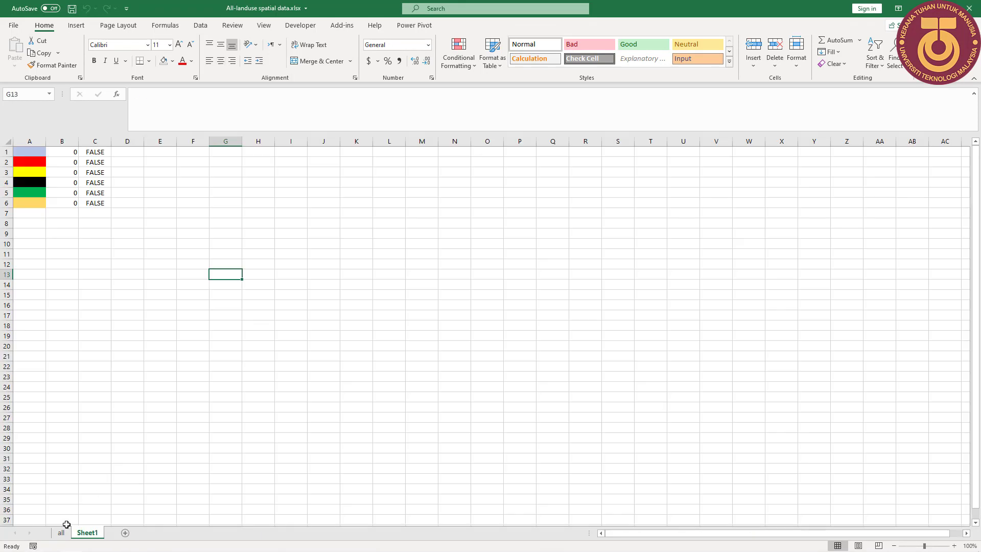
Step: Create a copy of the sheet "all" at the end of the same workbook
click(62, 534)
right_click(66, 537)
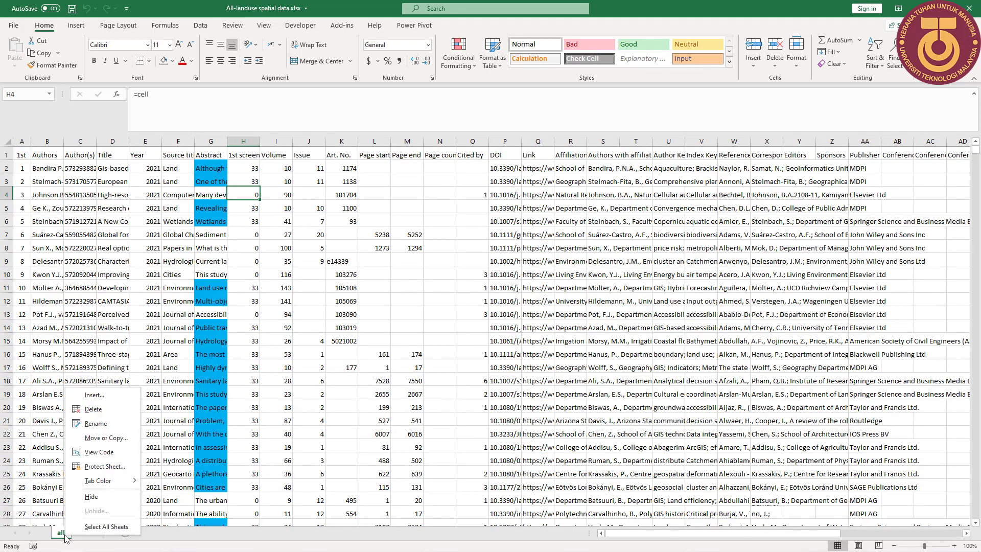
click(120, 436)
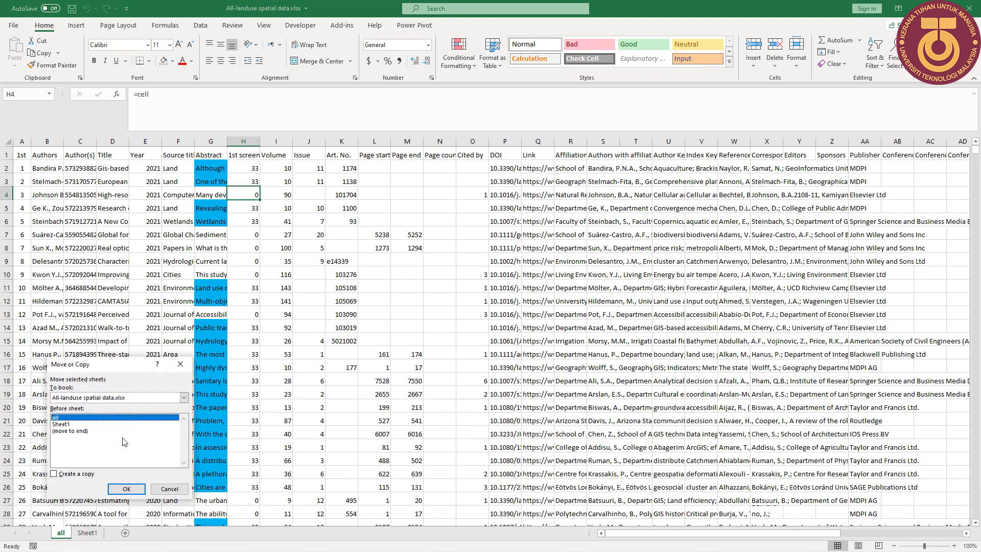
click(80, 432)
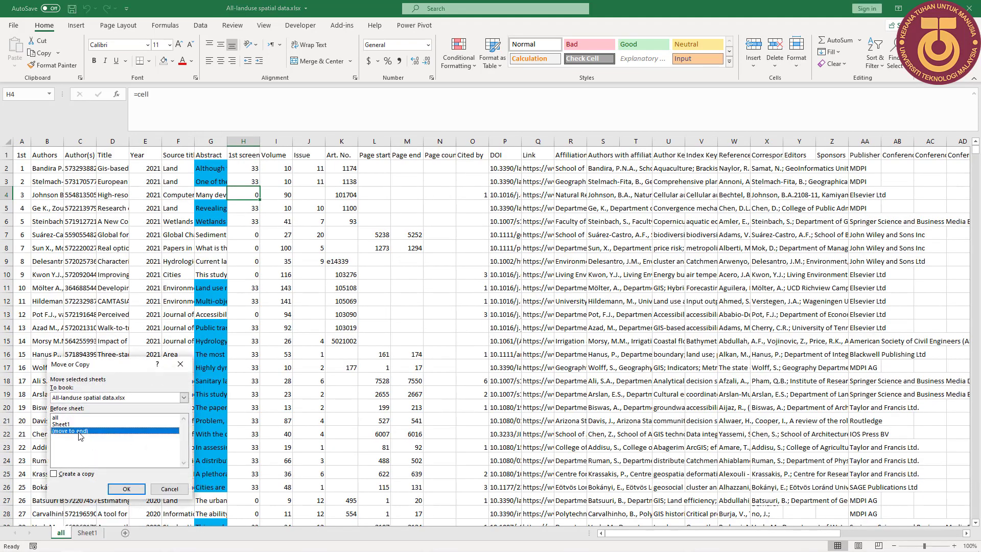
click(70, 475)
click(130, 490)
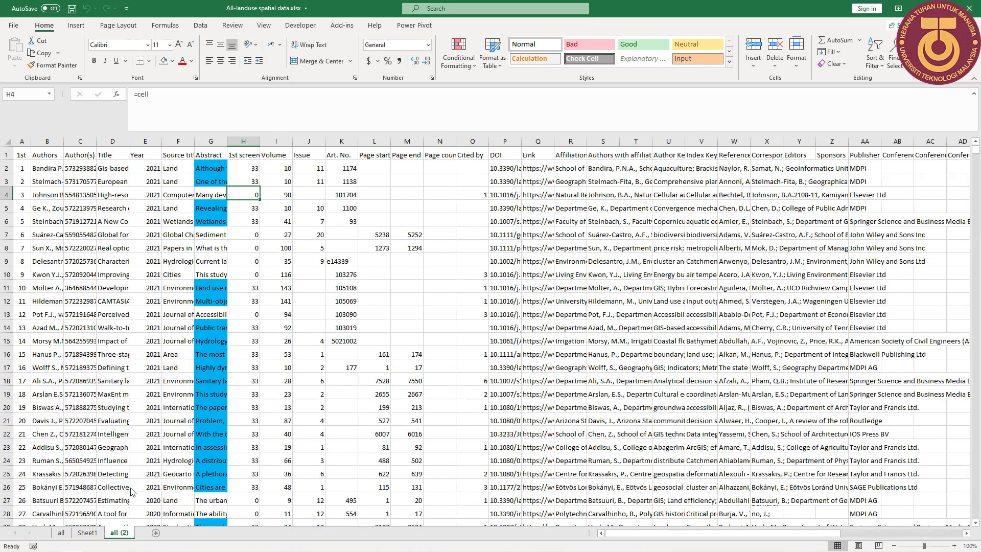
Step: Rename the copied sheet as "screened"
double_click(121, 533)
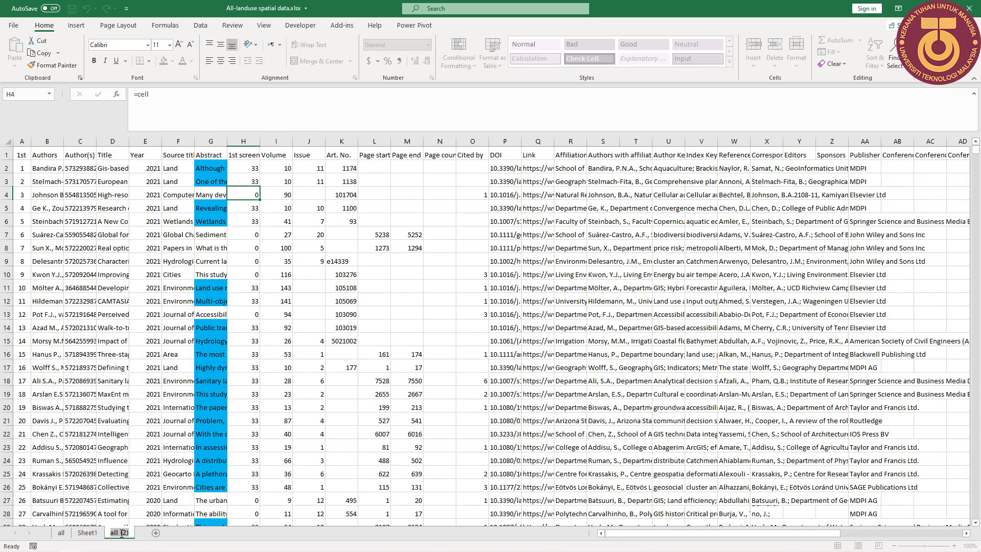
text(fi)
key(BackSpace)
key(BackSpace)
text(screened)
key(Return)
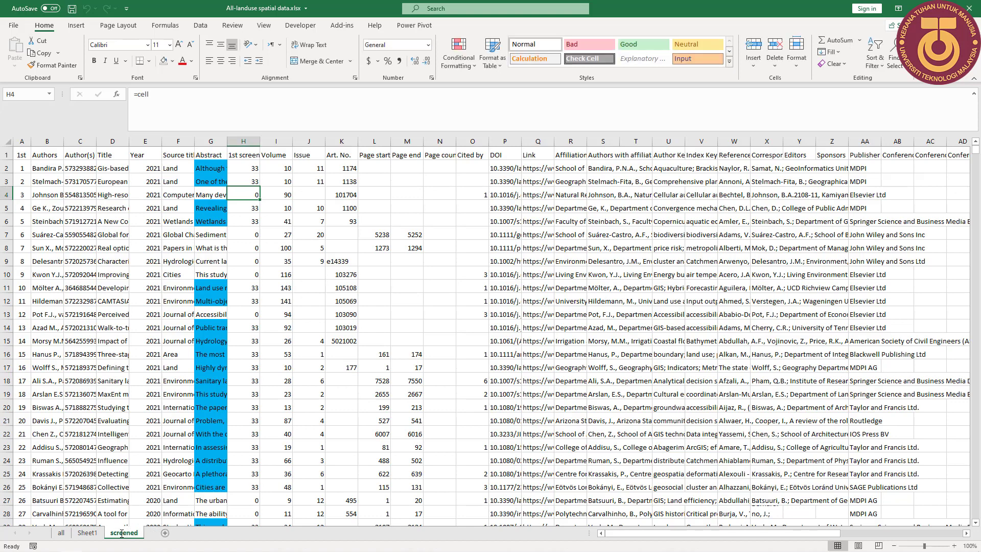
Step: Rename the copied sheet at the end of the workbook as "All2"
double_click(121, 534)
text(A)
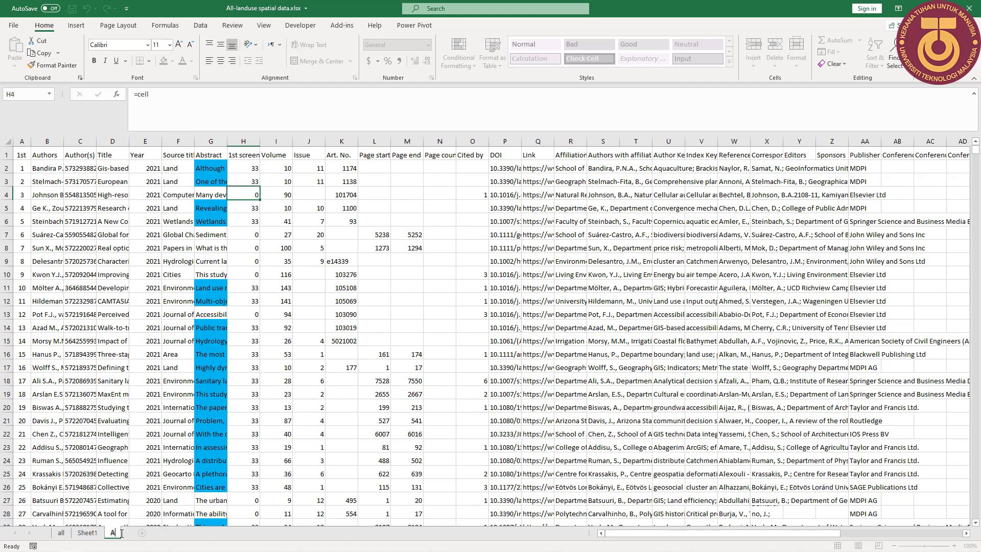
text(ll2)
key(Return)
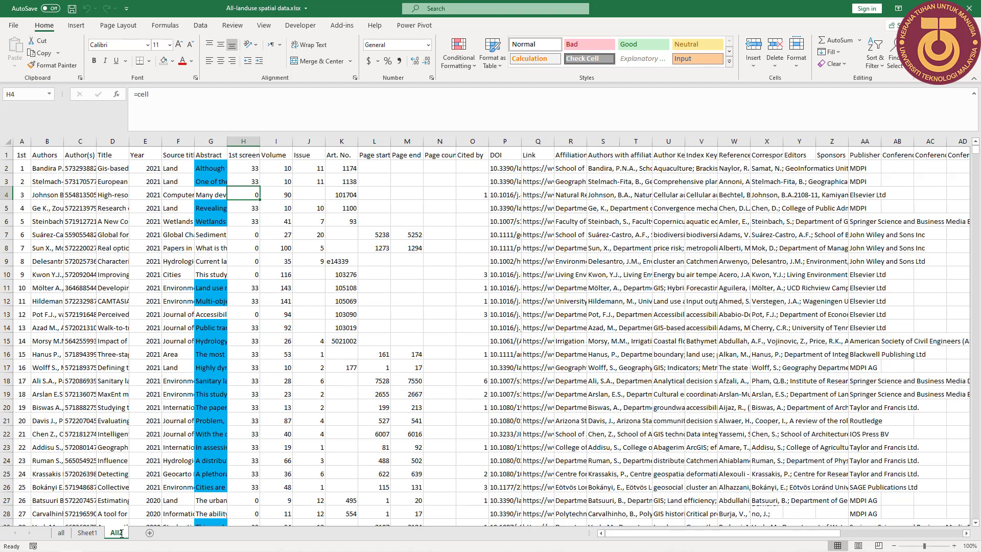
Step: Add a filter to the 1st screening column and show only the records with the value 0
click(186, 258)
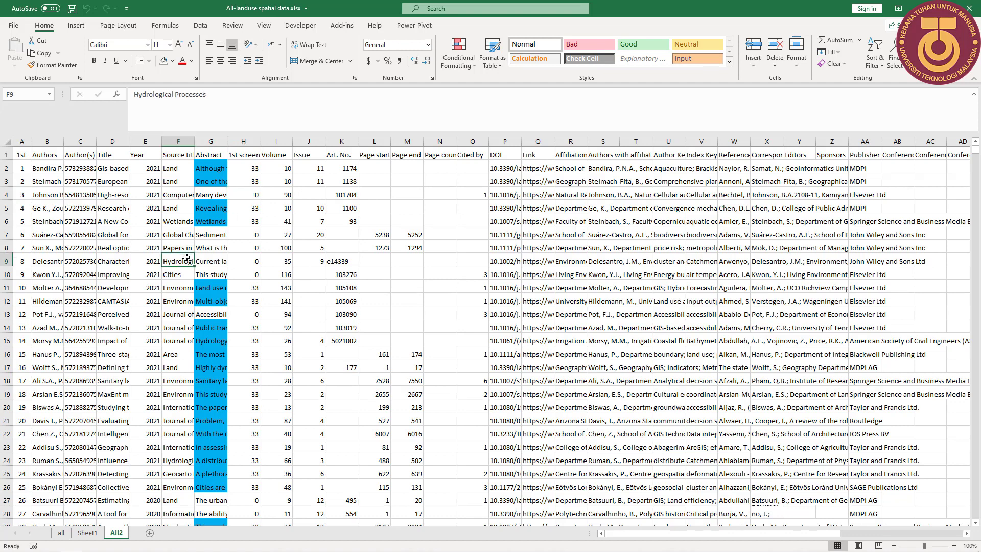
click(248, 142)
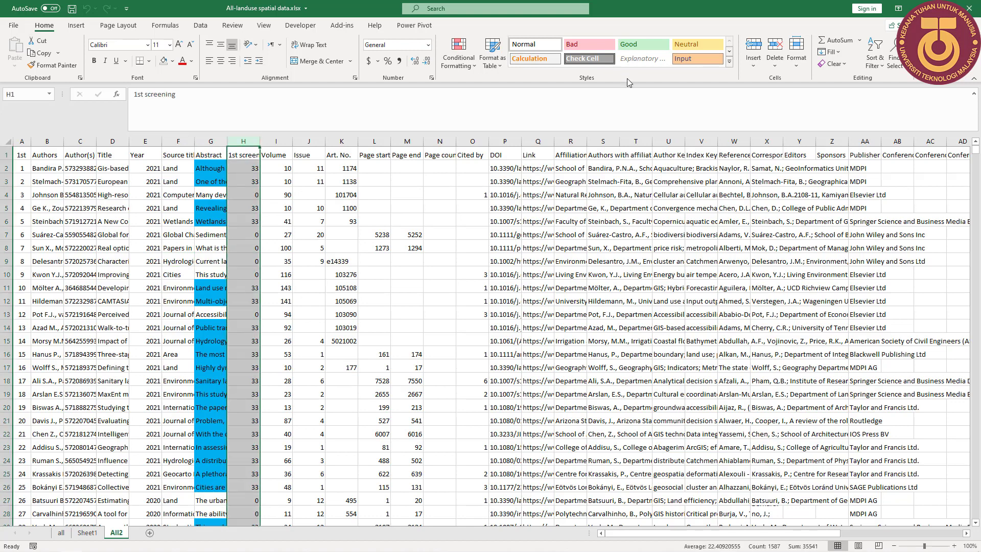
click(875, 68)
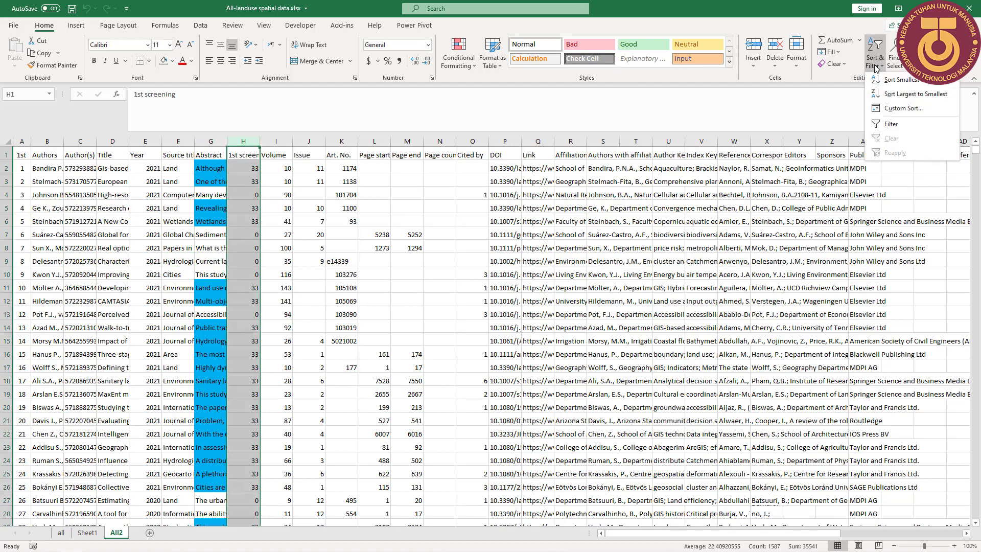
click(892, 124)
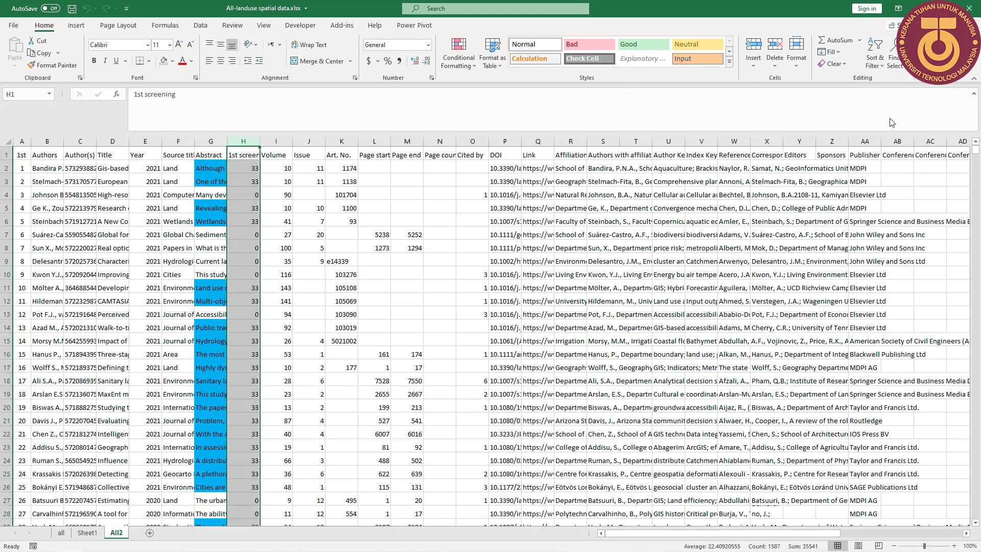
click(254, 155)
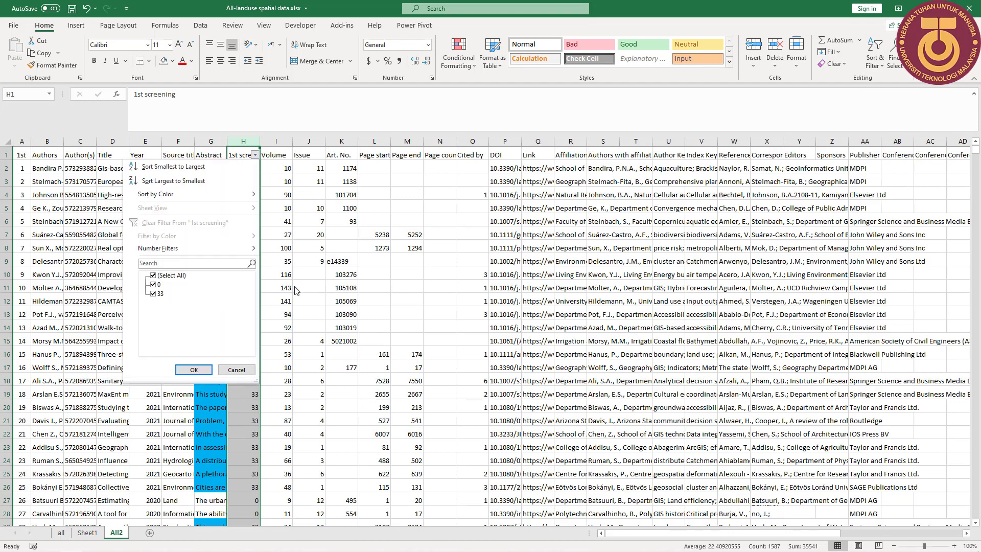
click(154, 276)
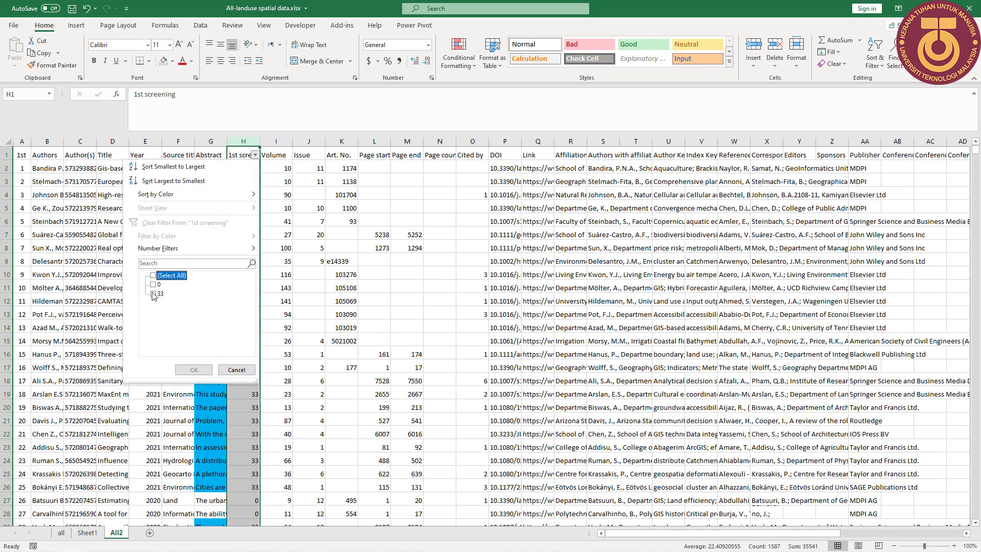
click(153, 284)
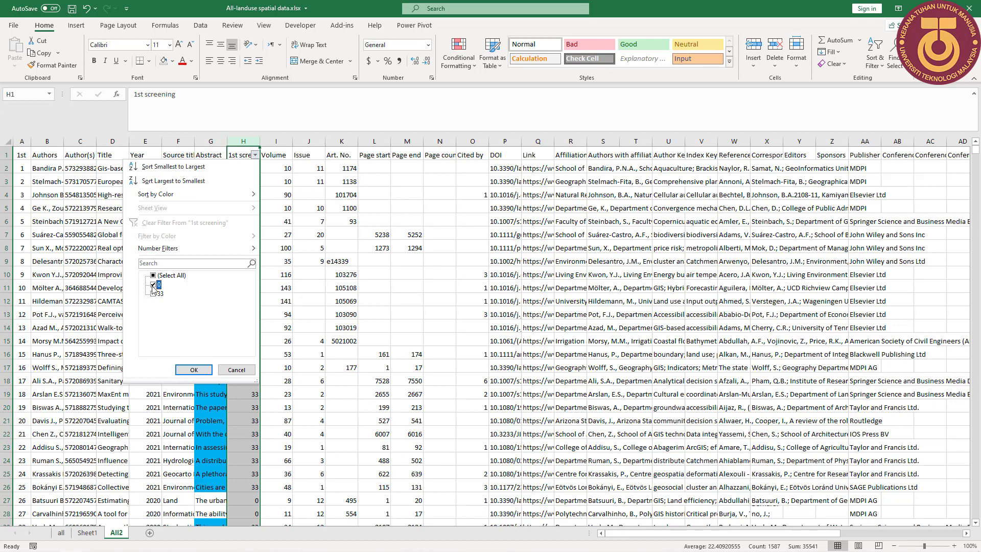
click(194, 370)
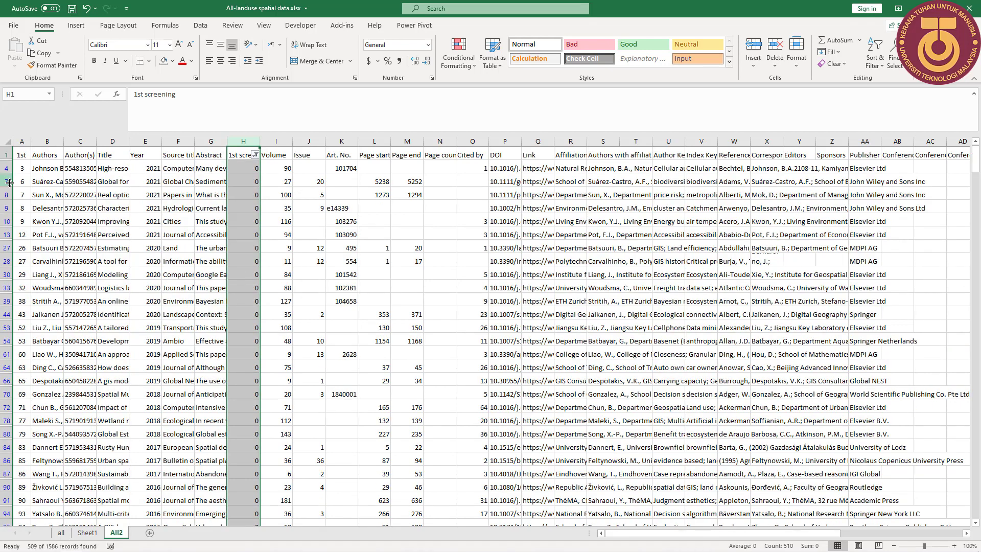
Step: Delete all the filtered rows with the value 0 in the 1st screening column, from row 4 to row 1587
click(6, 167)
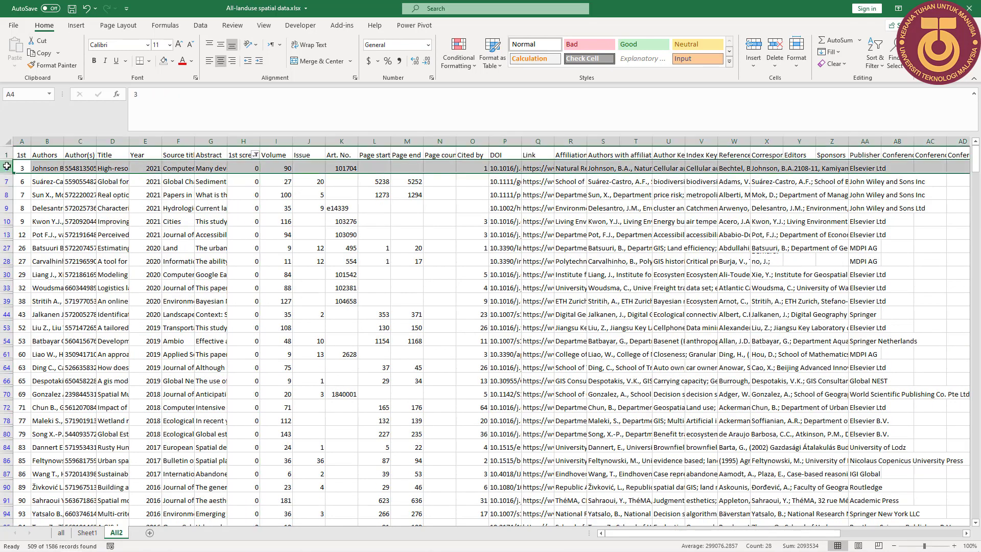
drag(6, 168, 6, 261)
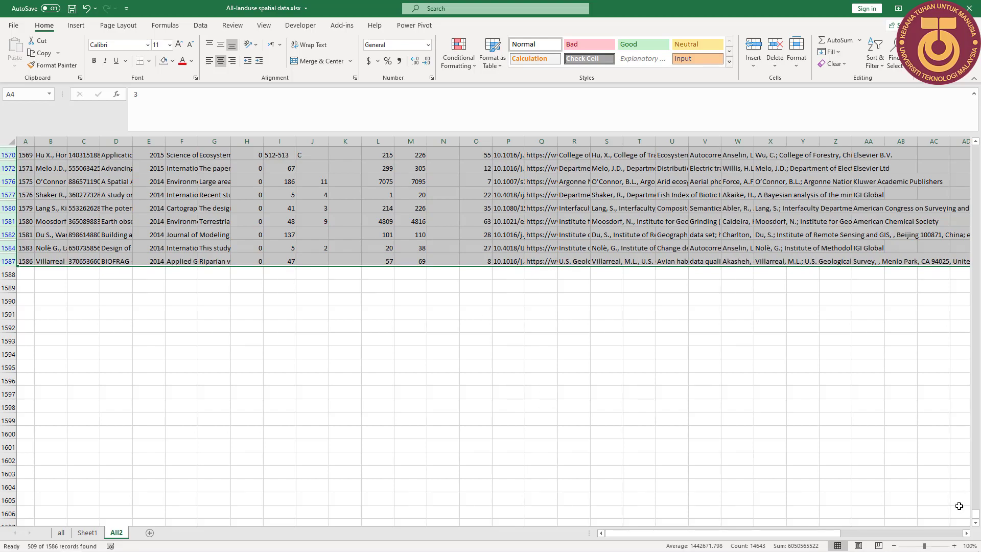
drag(976, 519, 976, 149)
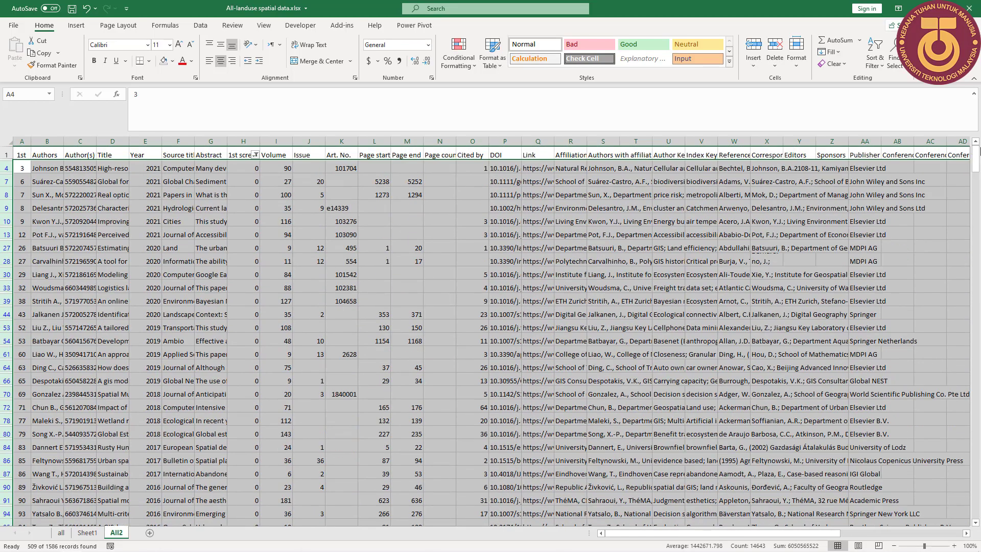
right_click(2, 246)
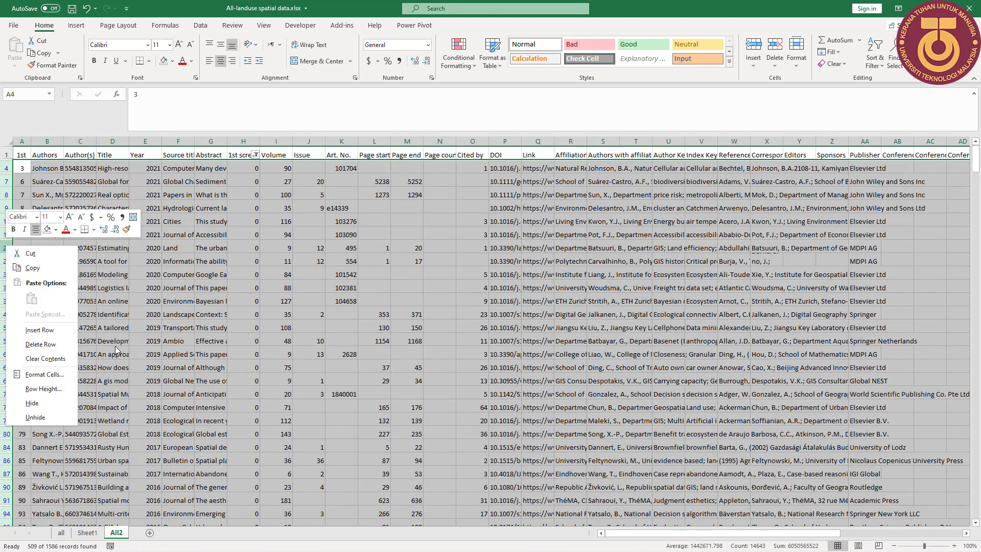
click(61, 350)
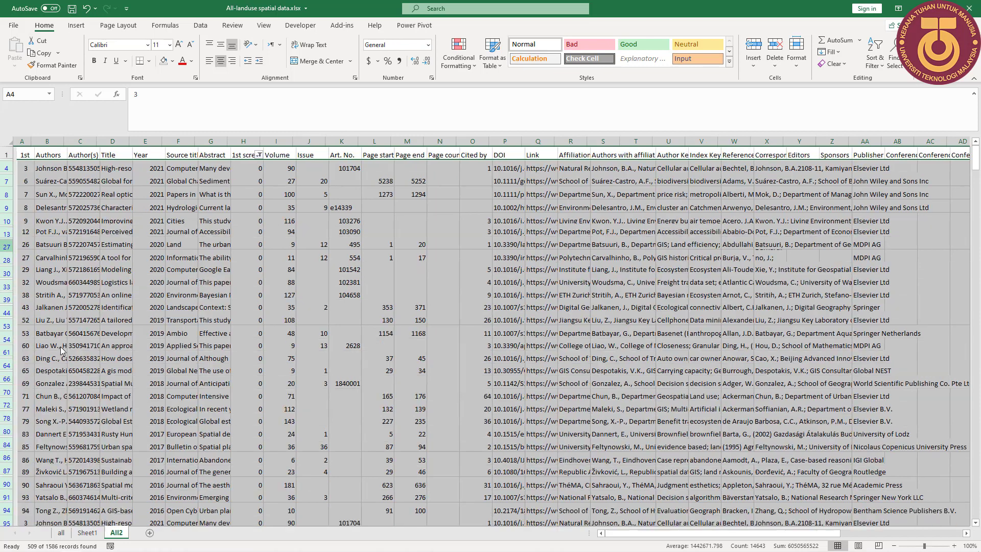
Step: Reset the 1st screening column filter to select all values and show every remaining record
click(259, 155)
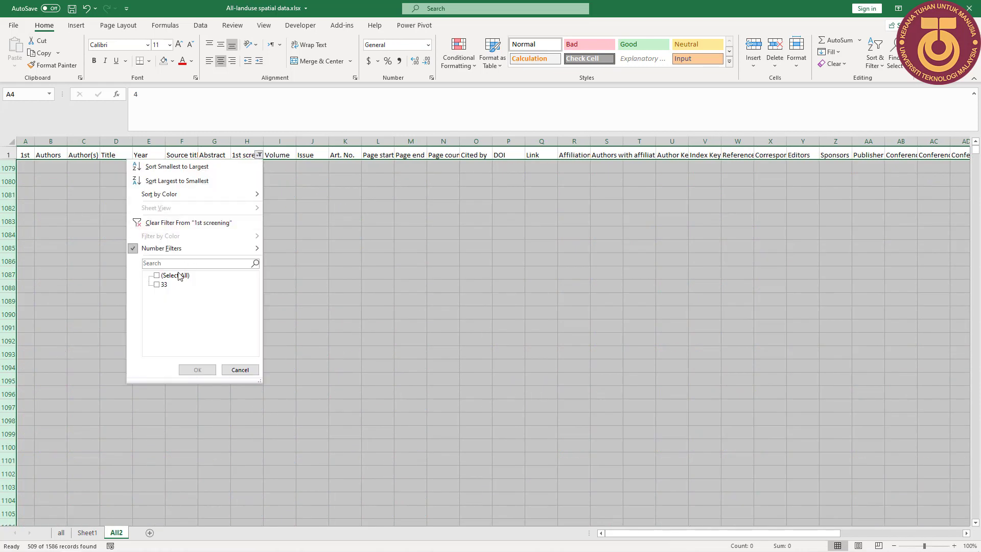
click(157, 276)
click(198, 369)
click(254, 259)
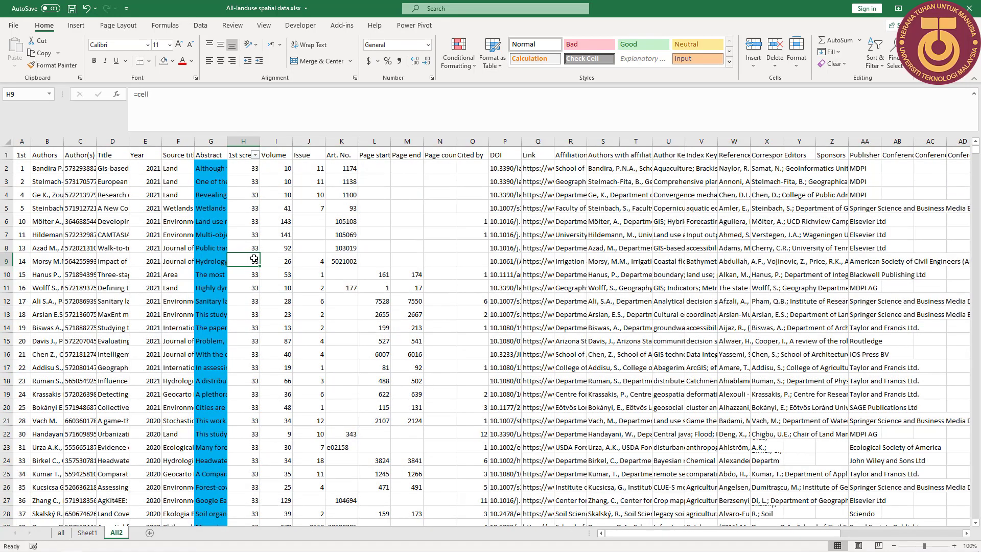
click(212, 221)
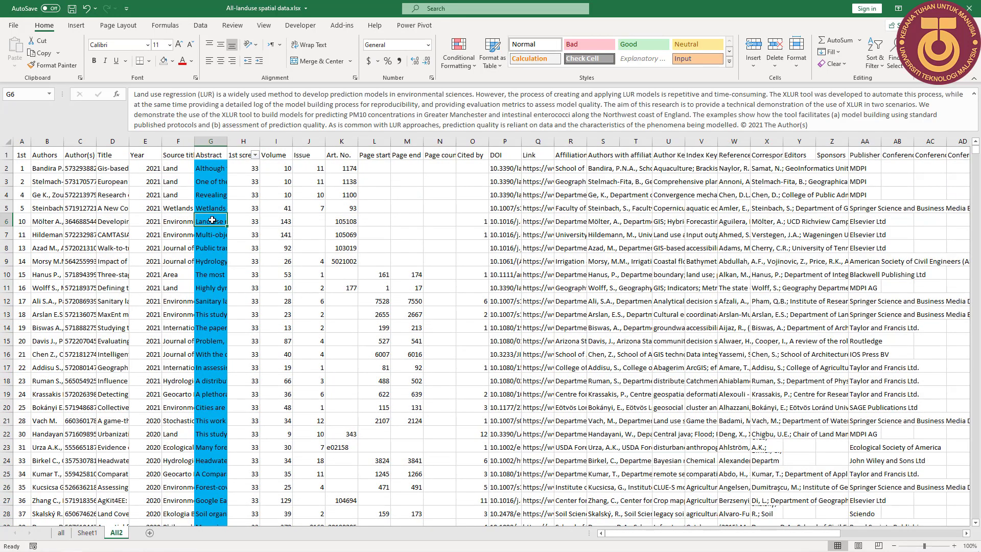
click(211, 306)
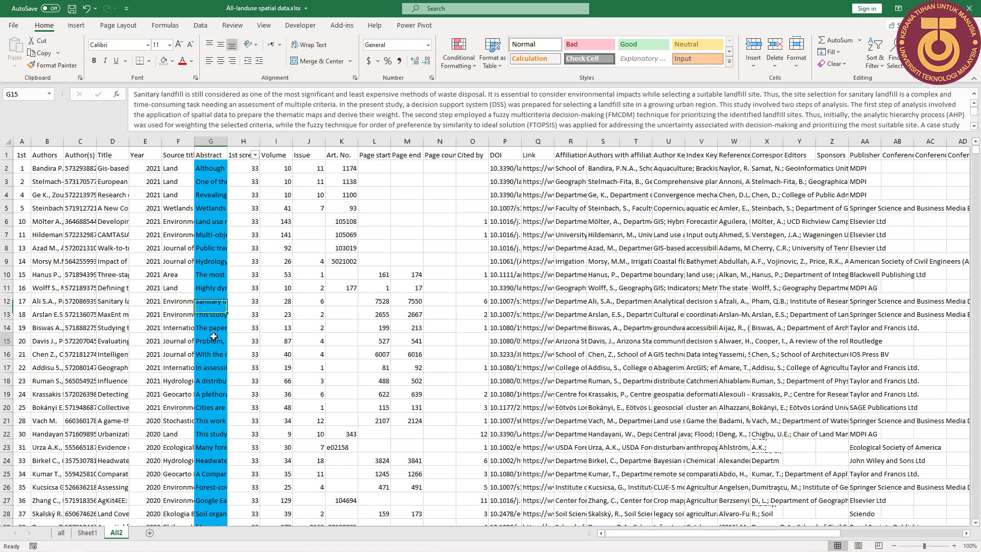
click(253, 310)
click(240, 276)
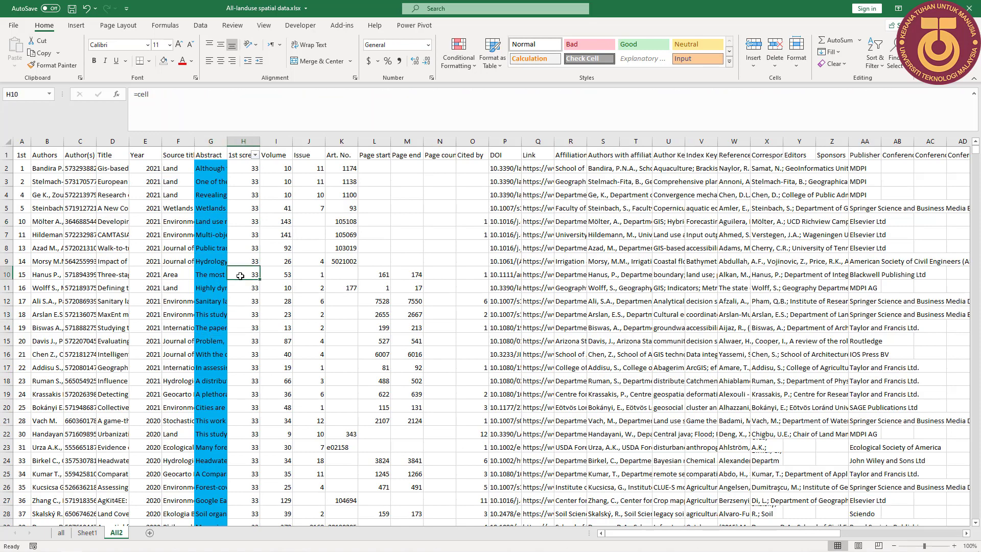